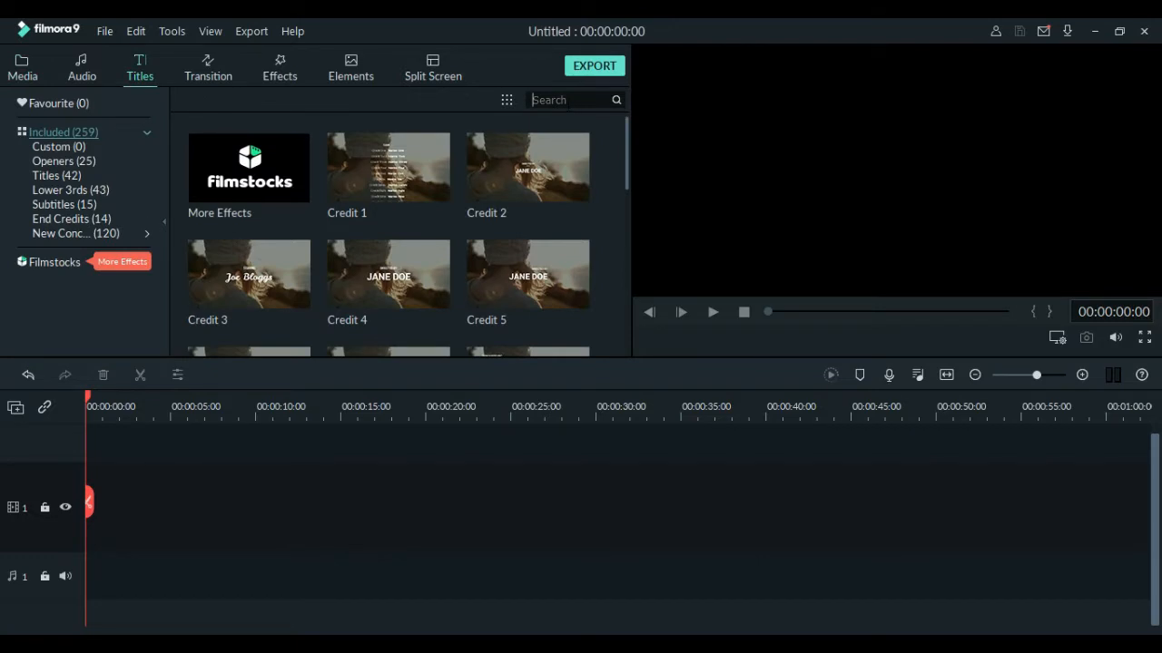
Step: Find the Default Title preset and place two copies on video track 1, one at the start and one at about 7 seconds
type("de")
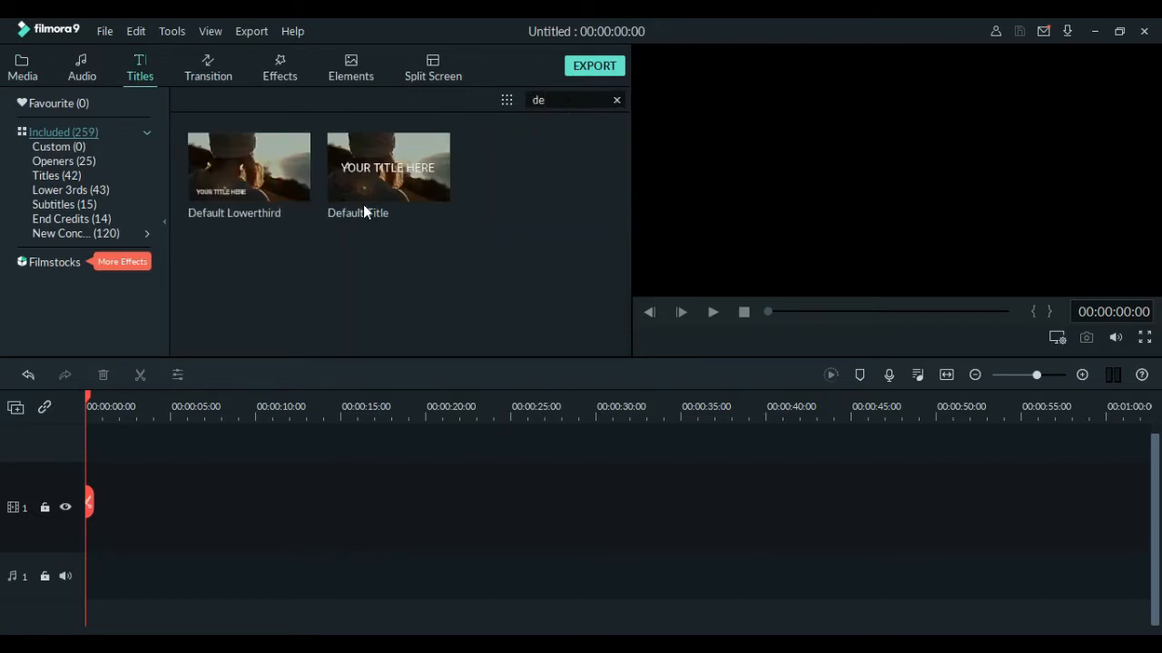
left_click_drag(404, 188, 64, 517)
left_click_drag(370, 208, 206, 497)
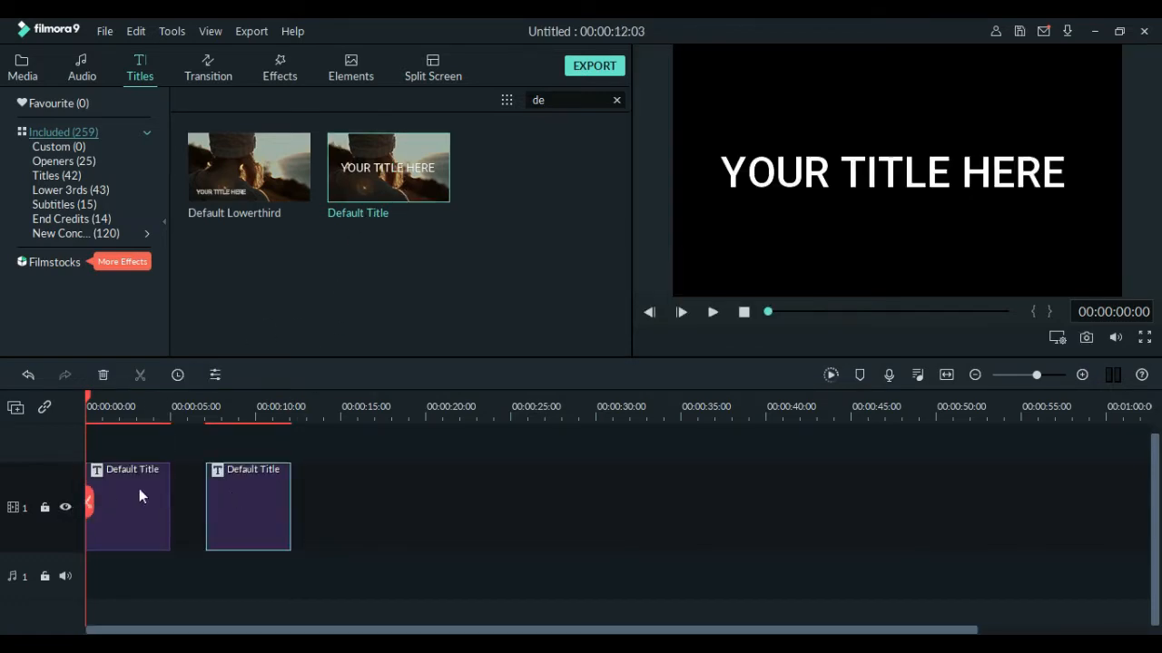
left_click_drag(227, 505, 191, 506)
Step: Replace the first title clip's text with "A Film By"
double_click(213, 504)
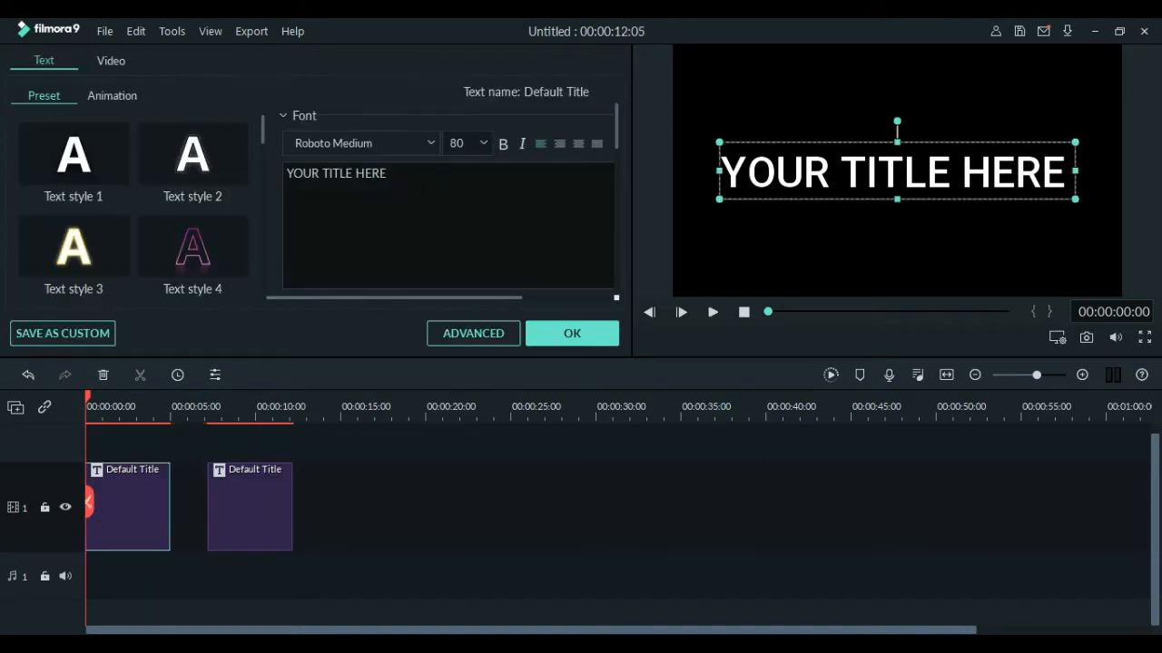
key("ctrl+a")
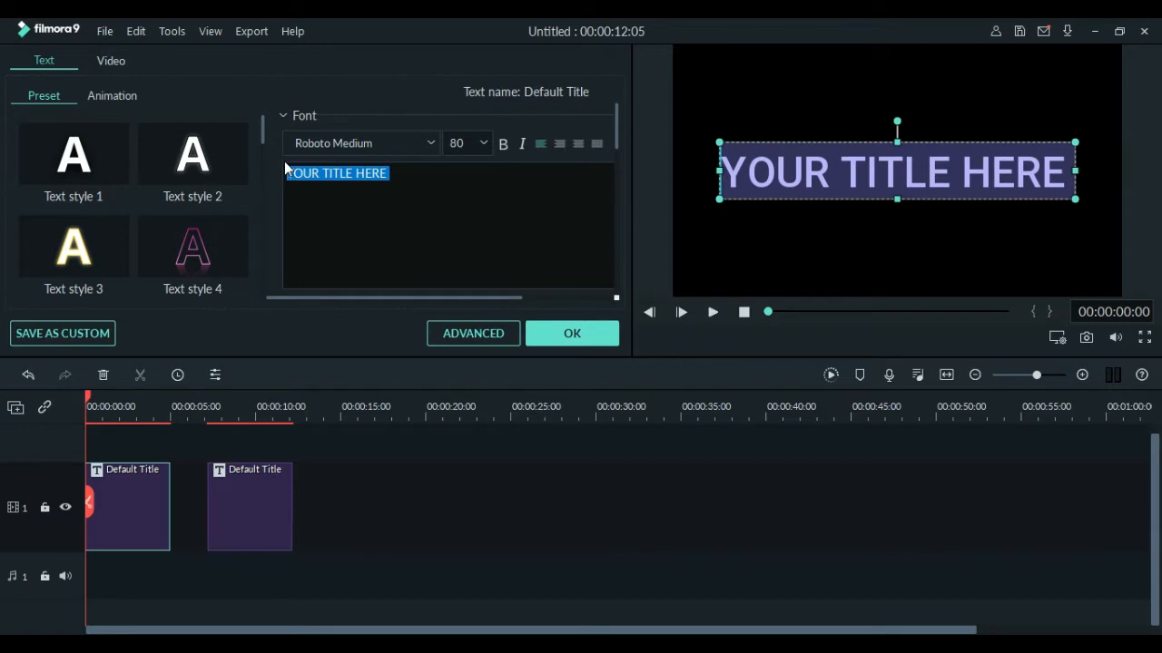
type("A Film By")
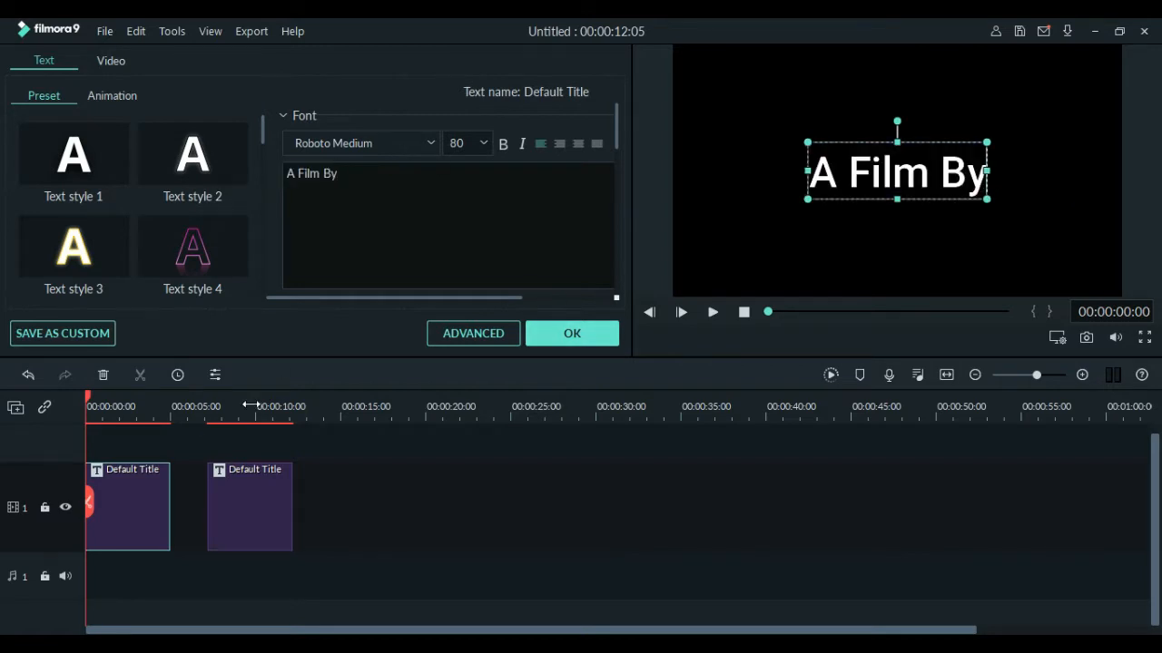
Step: Replace the second title clip's text with the filmmaker's full name and set its font to Snap ITC
double_click(240, 470)
key("ctrl+a")
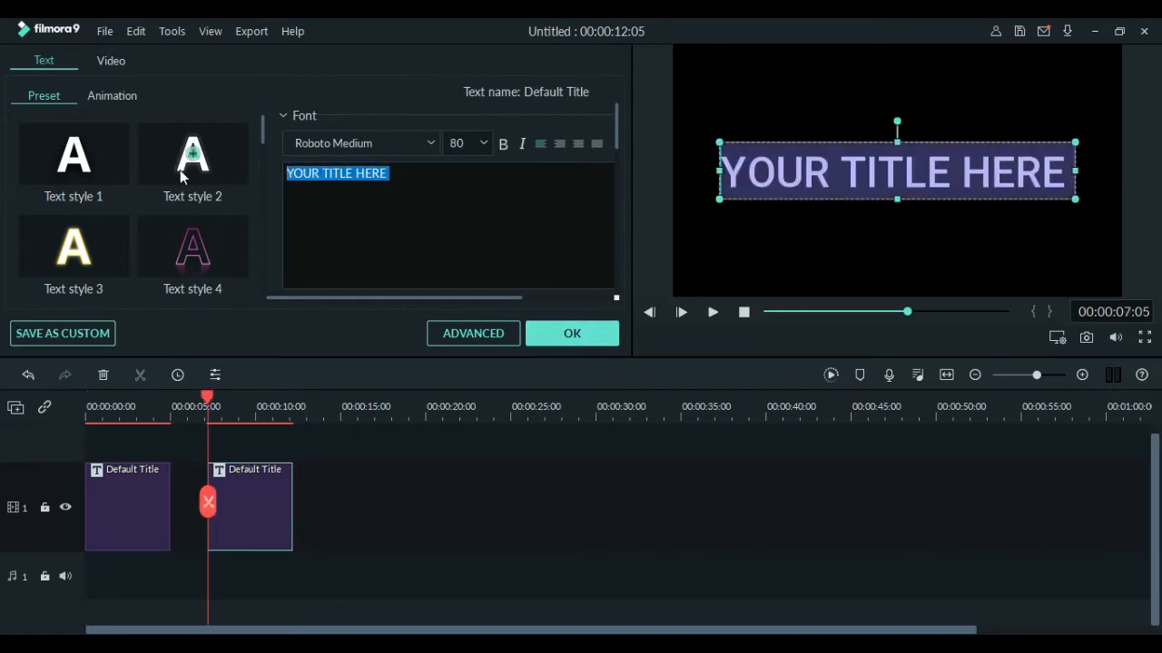
type("Ian Cillen")
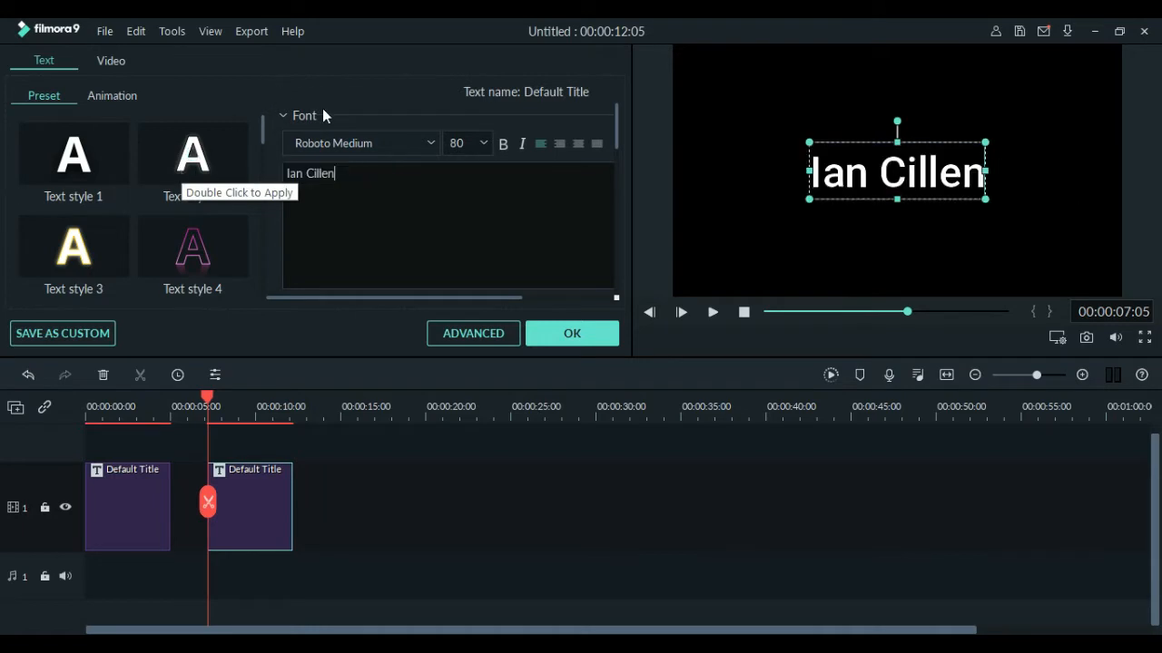
left_click(427, 146)
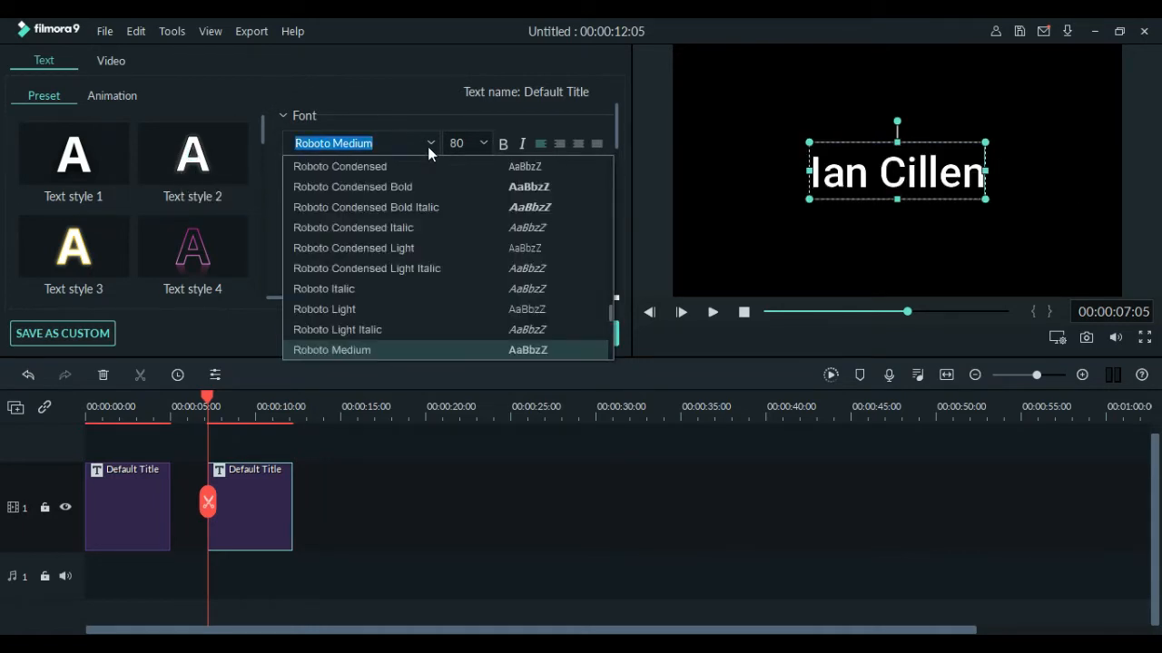
scroll(449, 221, "down", 2)
scroll(450, 222, "down", 5)
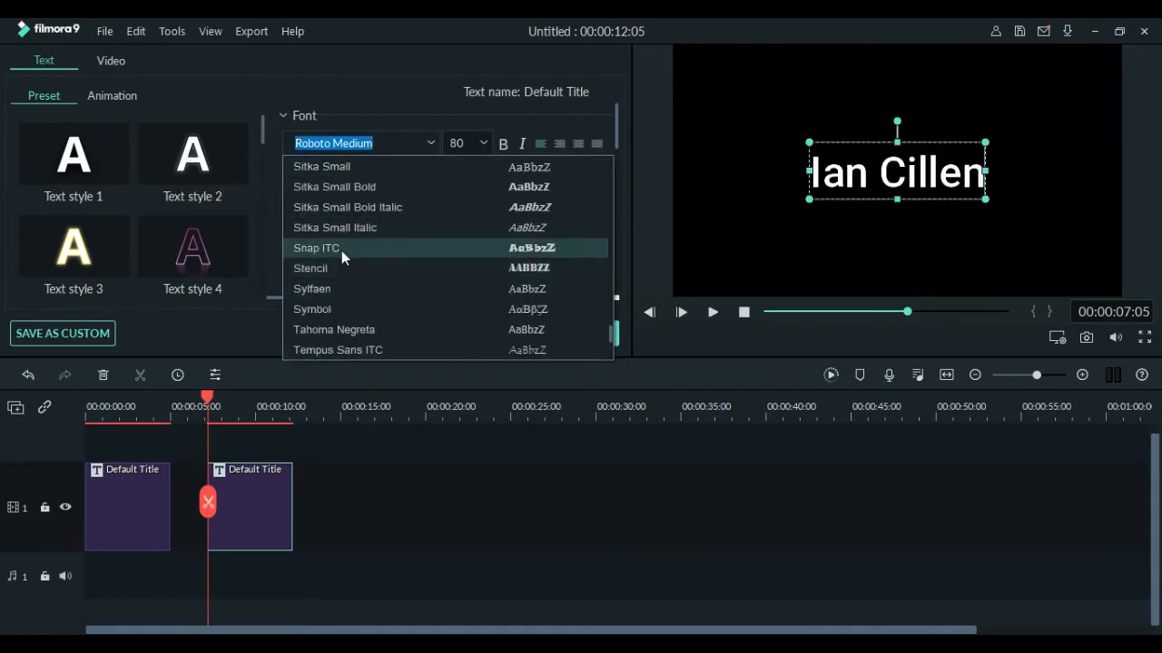
left_click(341, 251)
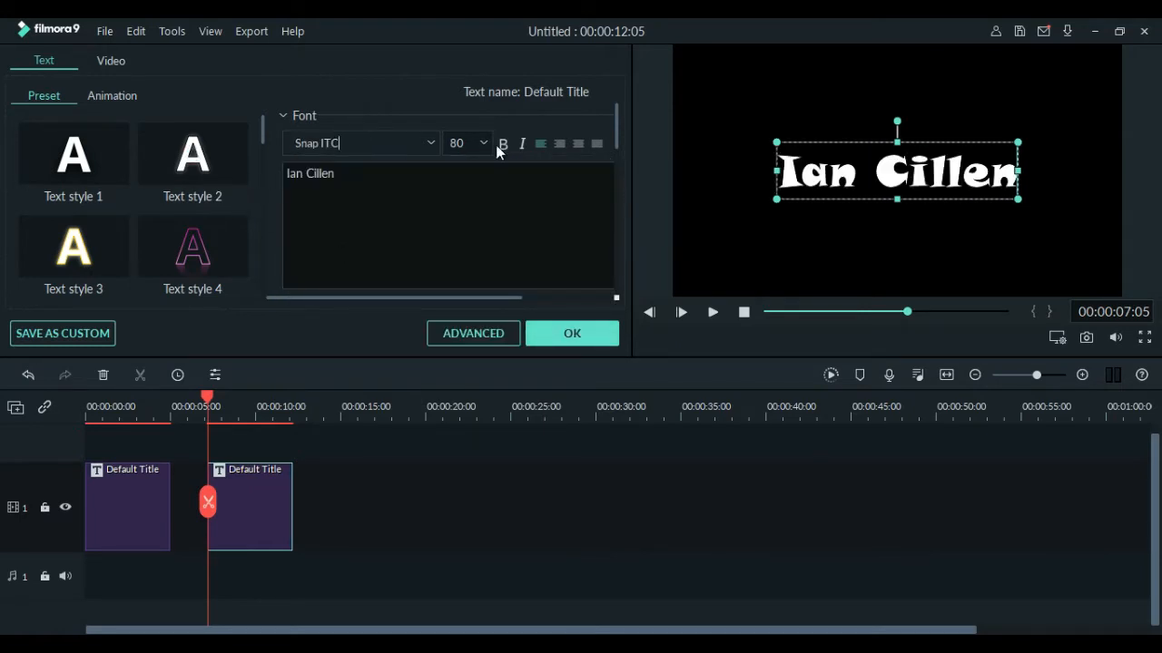
Step: Set the font of the "A Film By" title to Snap ITC
left_click(150, 495)
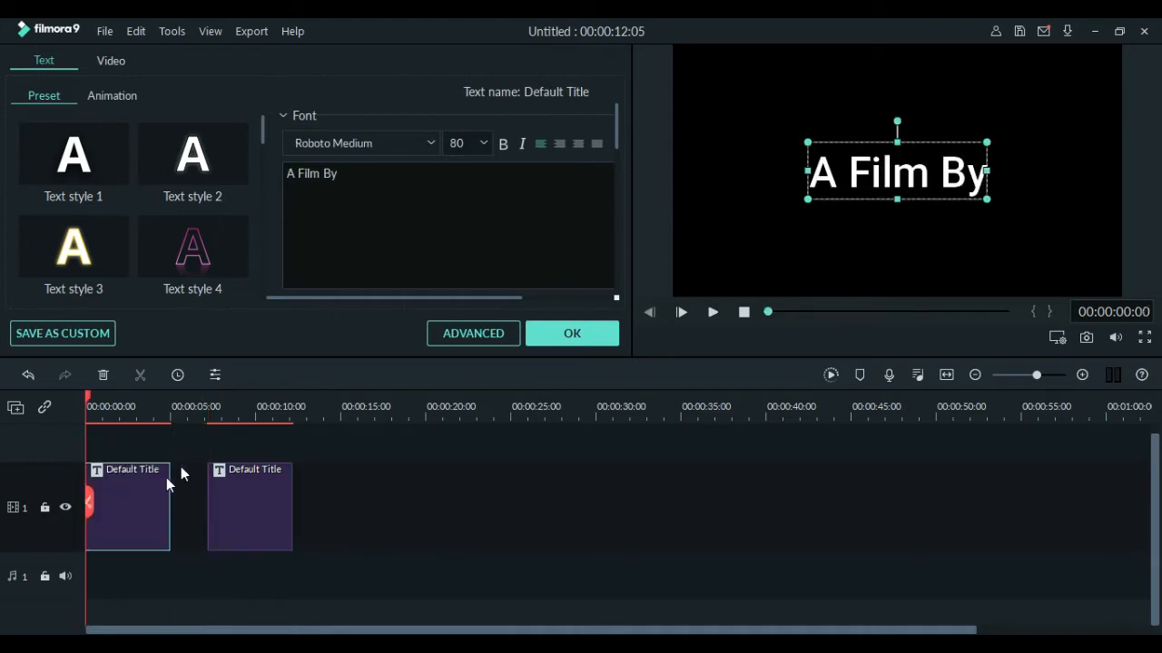
left_click(333, 143)
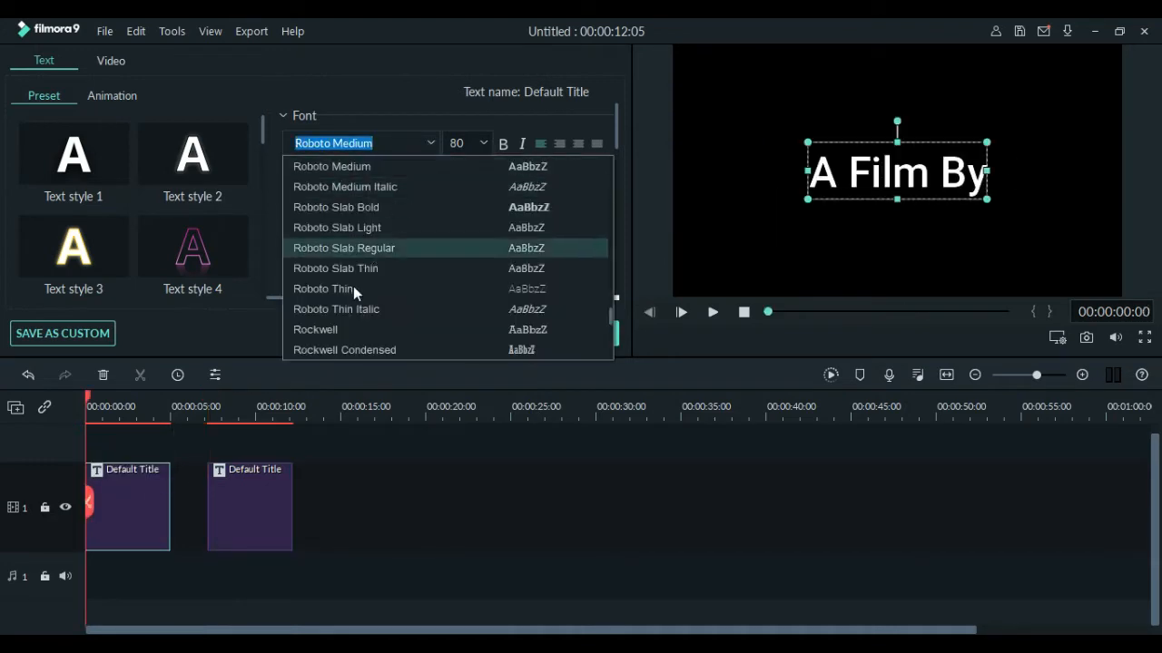
scroll(353, 286, "down", 10)
scroll(348, 295, "down", 1)
scroll(348, 295, "up", 4)
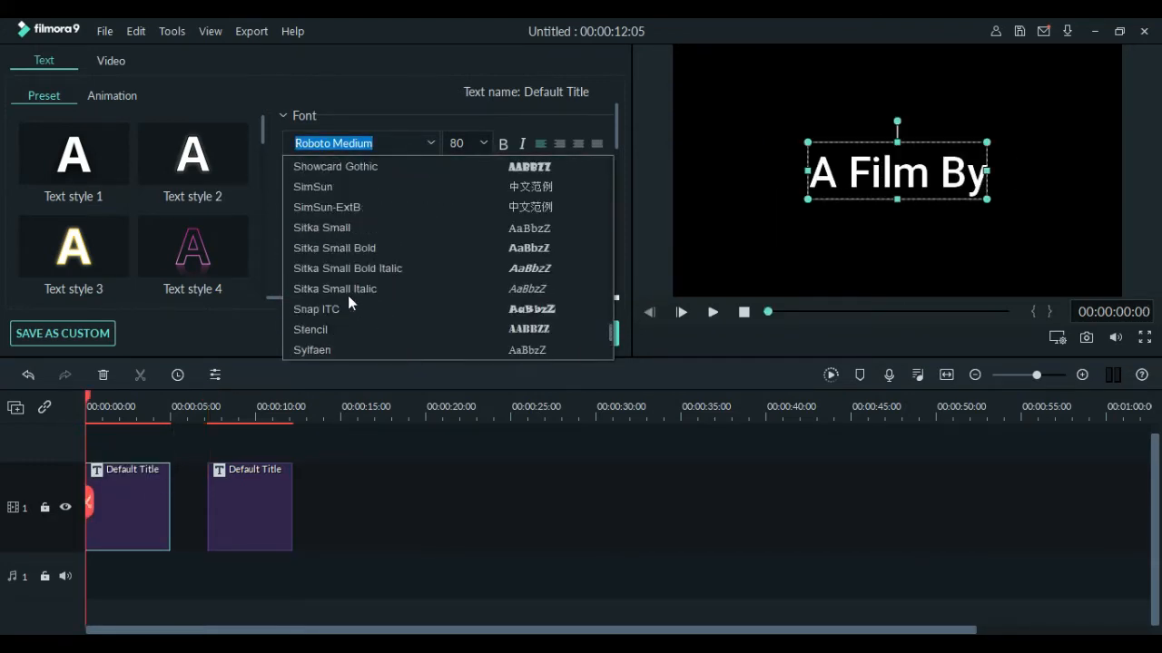
left_click(348, 308)
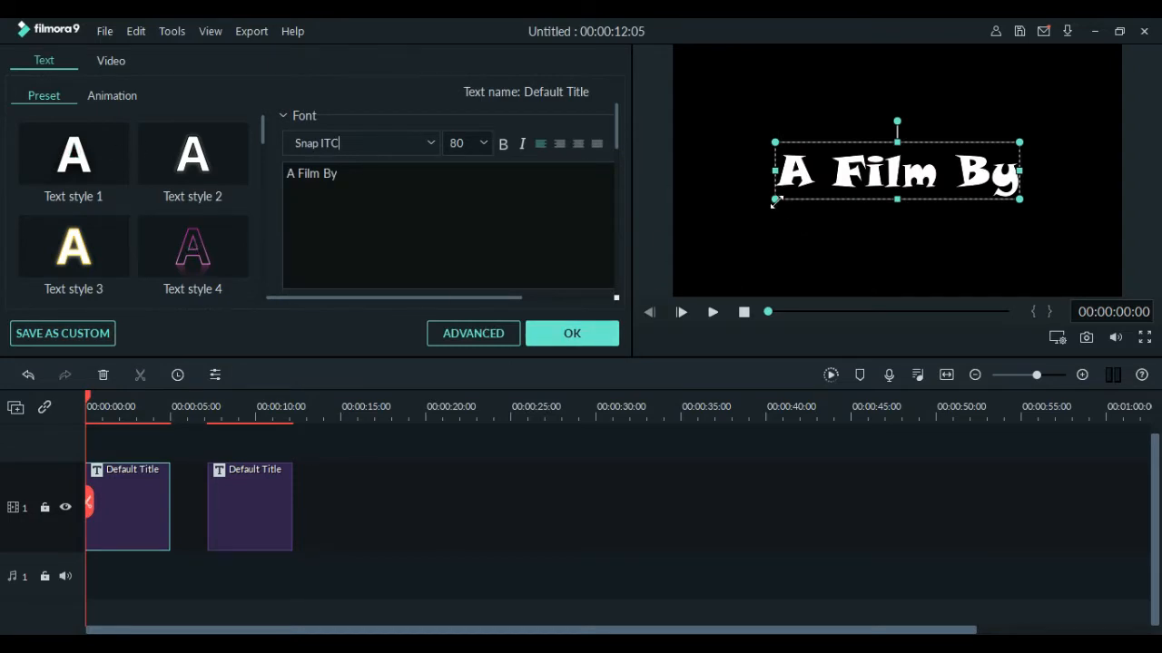
Step: Set the "A Film By" text to size 150, enlarge its text box to fit and centre it in the frame
left_click_drag(772, 202, 753, 208)
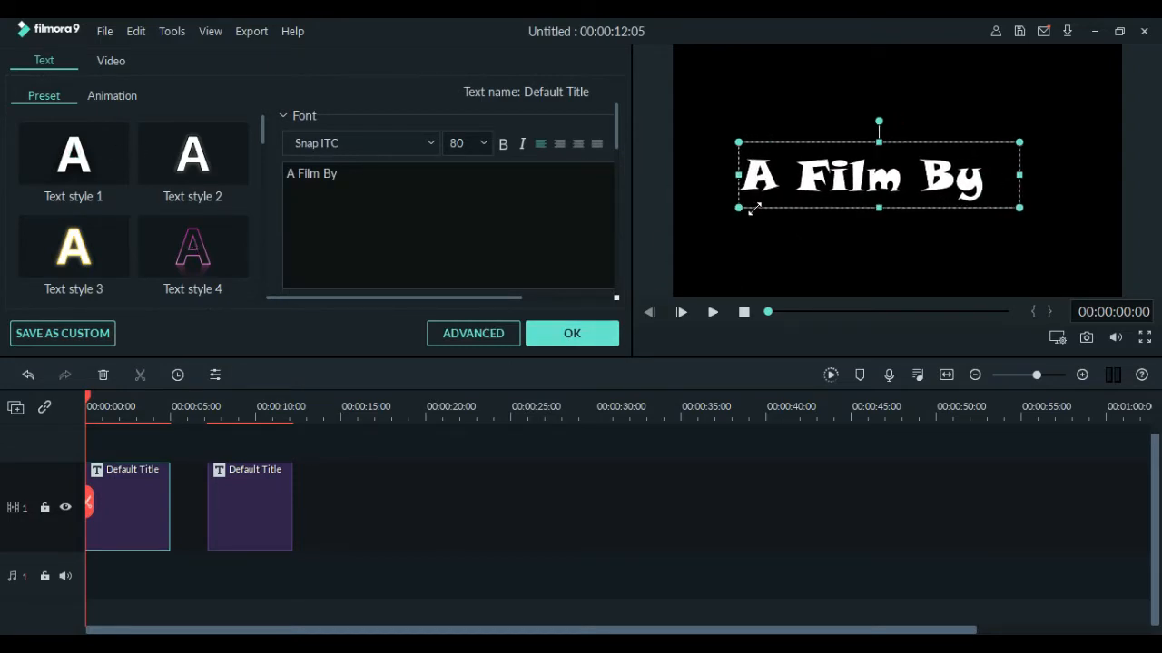
left_click(485, 144)
scroll(461, 227, "down", 3)
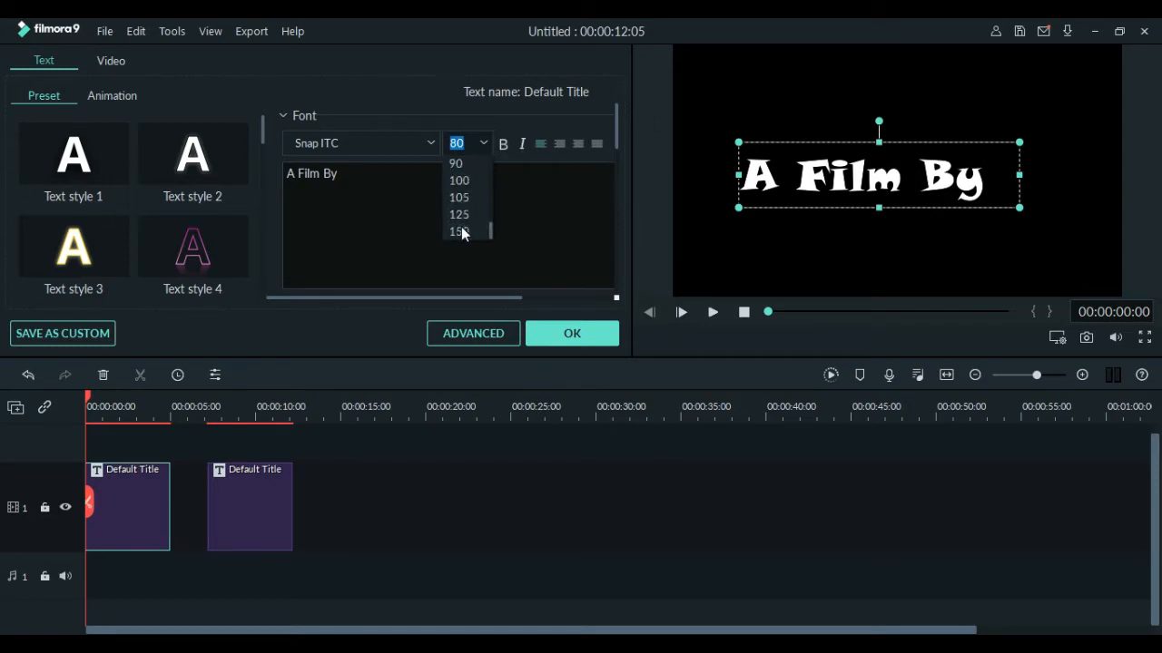
left_click(481, 198)
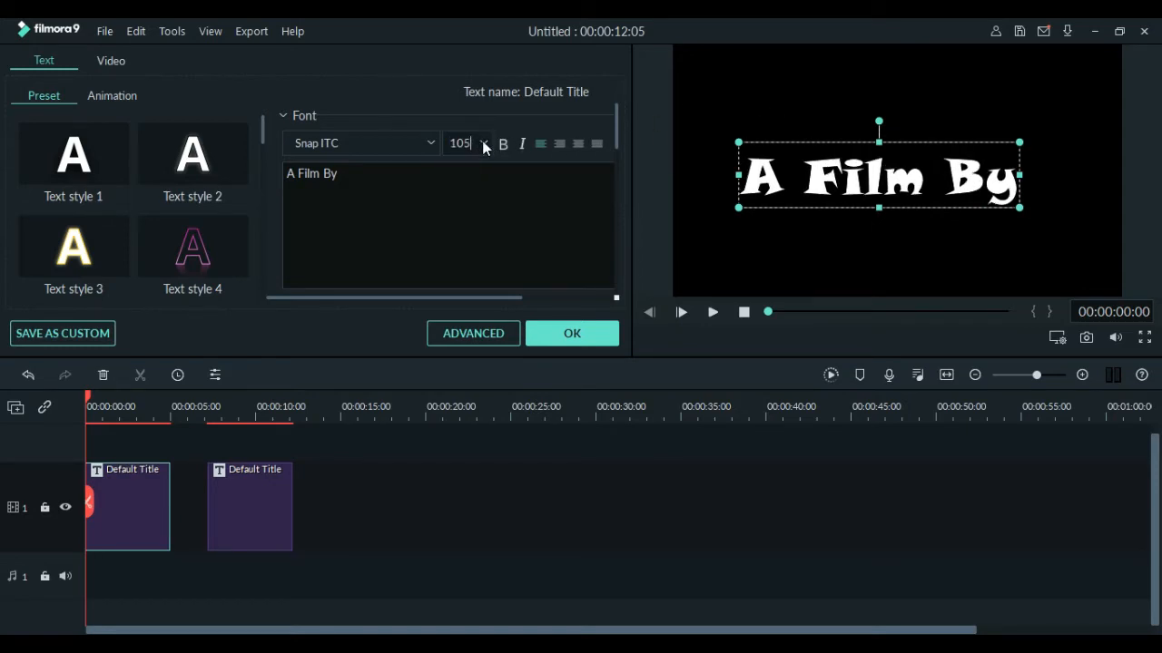
left_click(484, 143)
left_click(466, 228)
left_click_drag(1019, 207, 1121, 232)
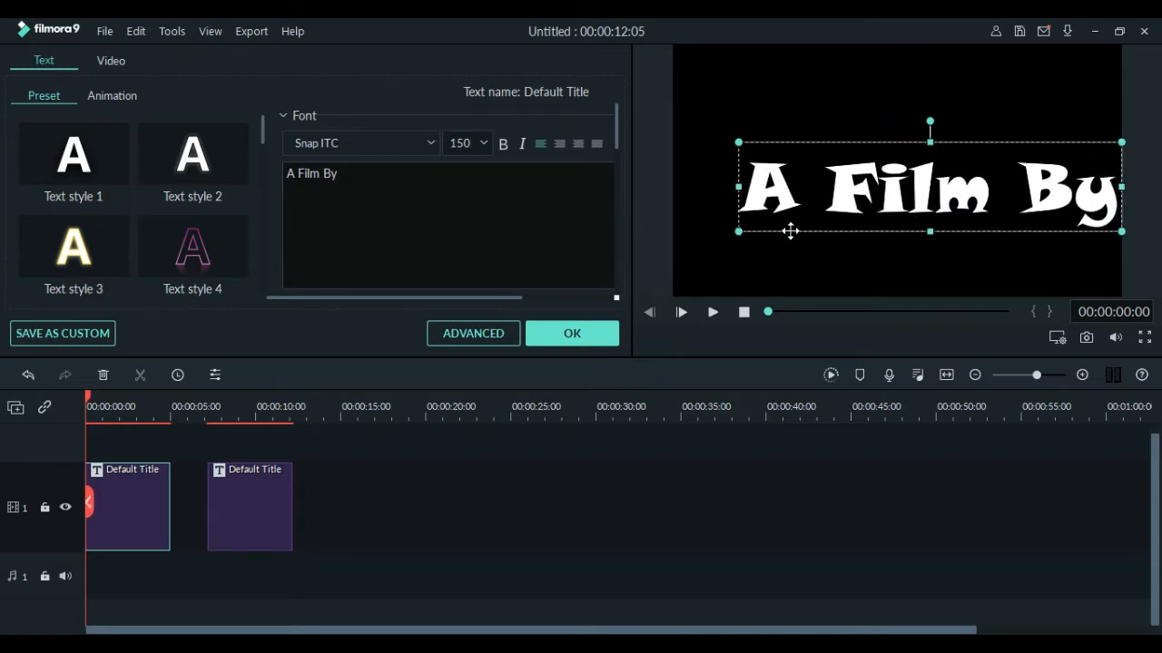
left_click_drag(875, 192, 835, 186)
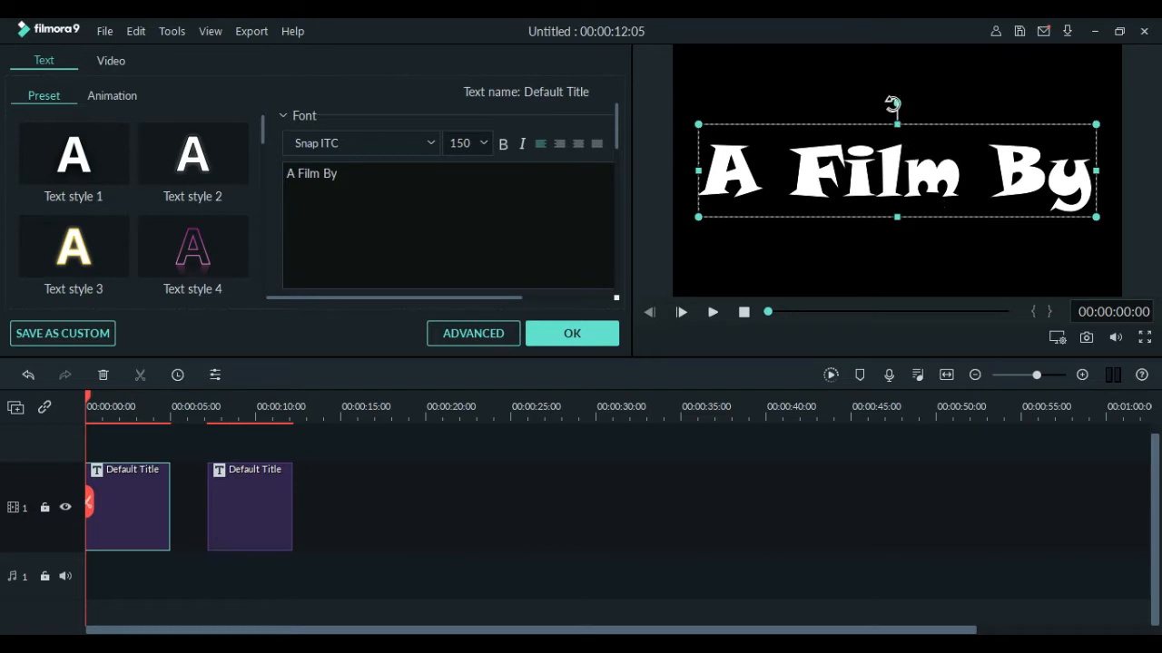
Step: Rotate the "A Film By" text slightly counter-clockwise and shrink its box a little from both ends
left_click_drag(893, 104, 885, 101)
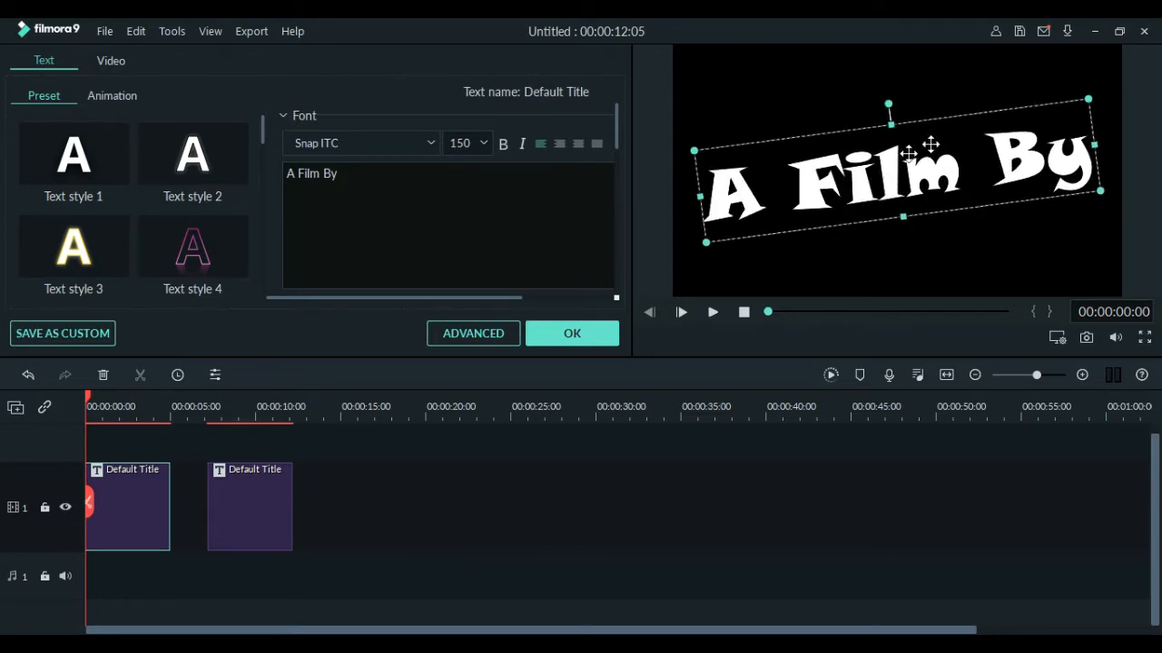
left_click_drag(706, 242, 739, 225)
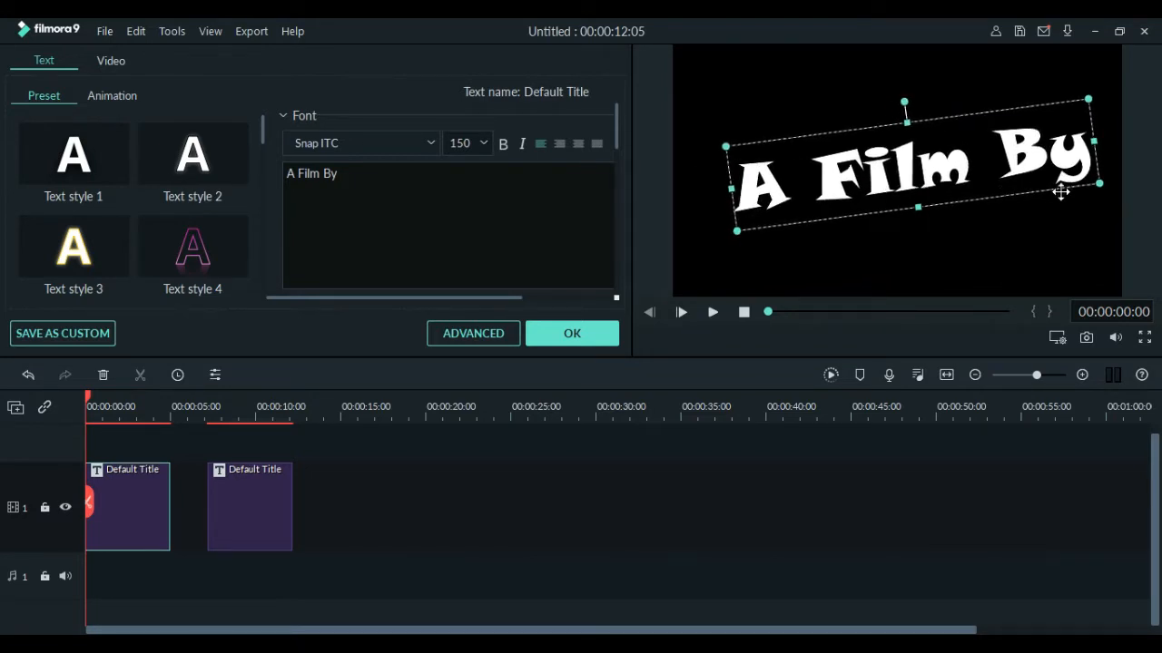
left_click_drag(1097, 185, 1080, 180)
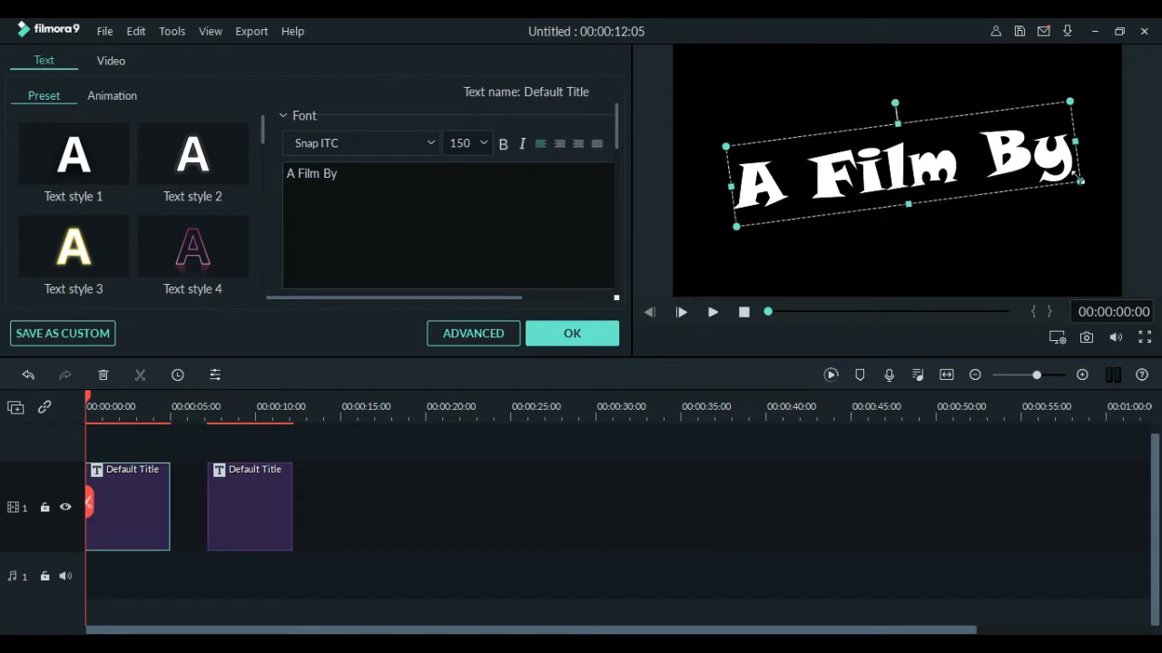
Step: Rotate the filmmaker's name title slightly clockwise and enlarge its text box towards both sides of the frame
left_click(266, 500)
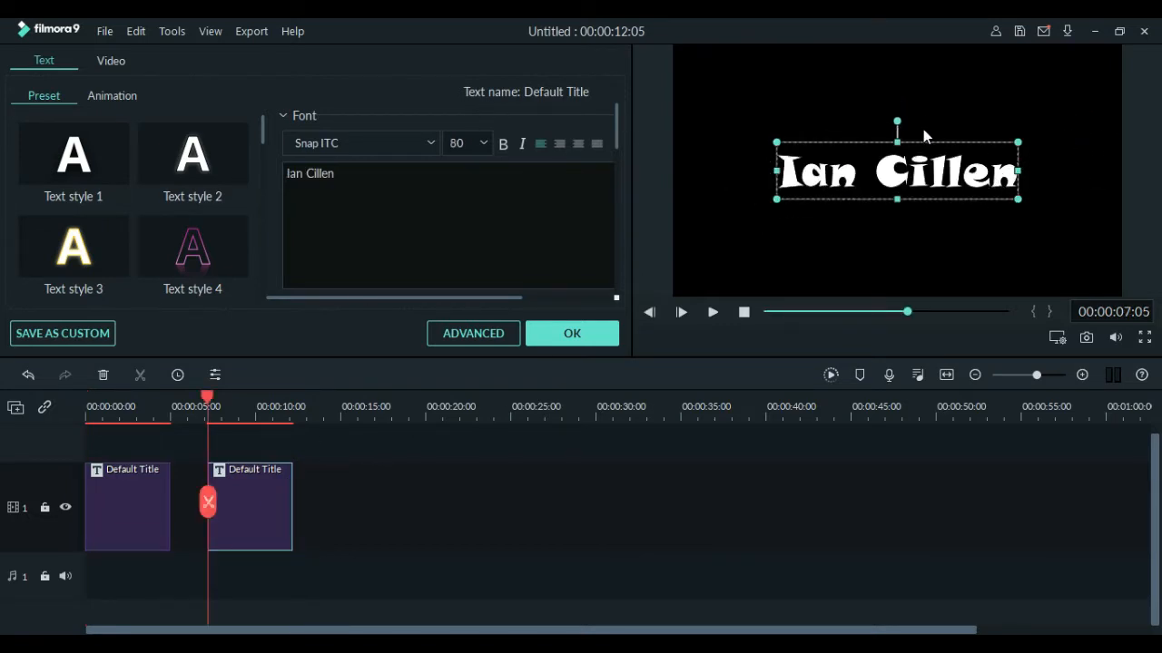
left_click_drag(897, 121, 904, 120)
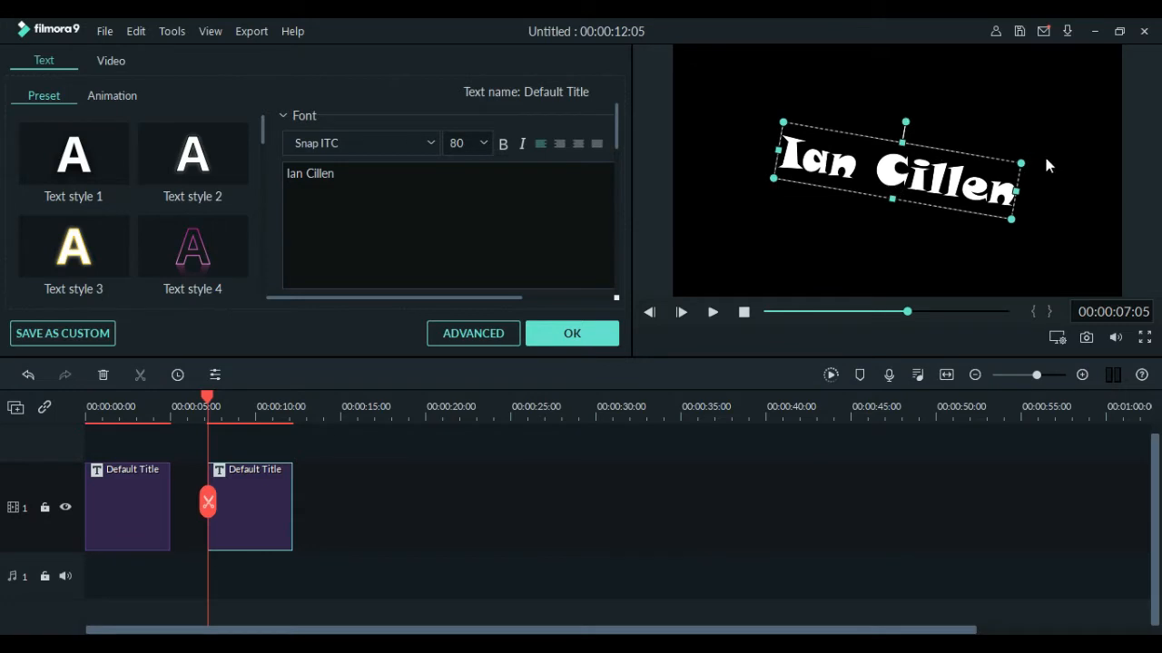
left_click_drag(1031, 162, 1079, 161)
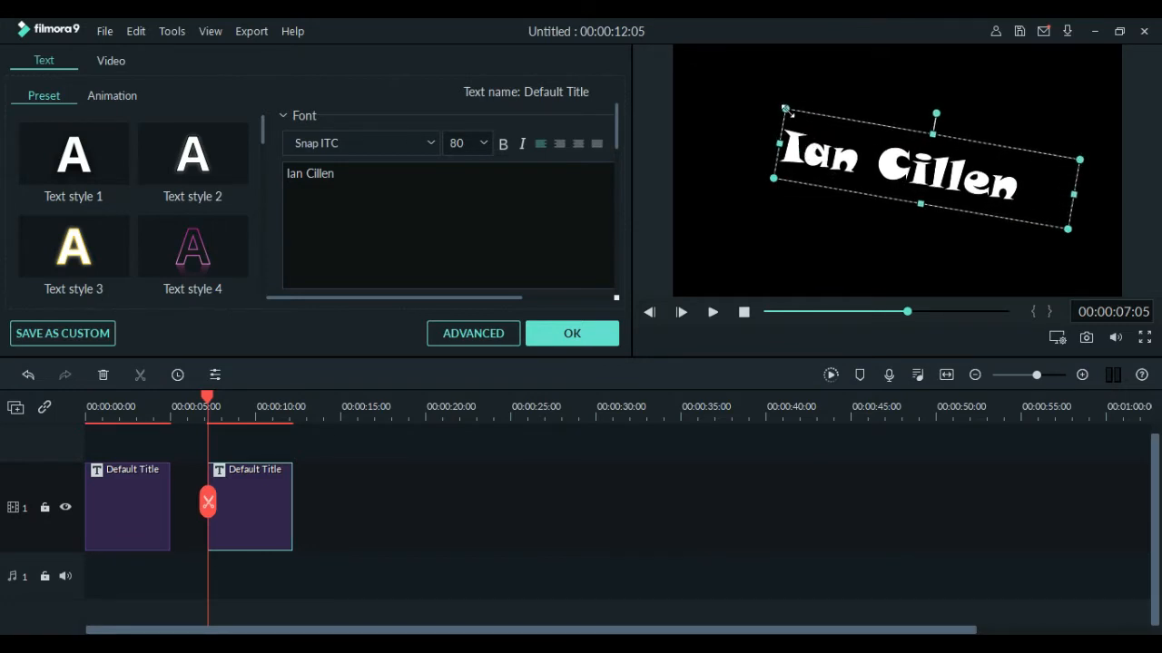
mouse_move(783, 105)
left_mouse_down()
mouse_move(767, 83)
mouse_move(802, 101)
left_mouse_up()
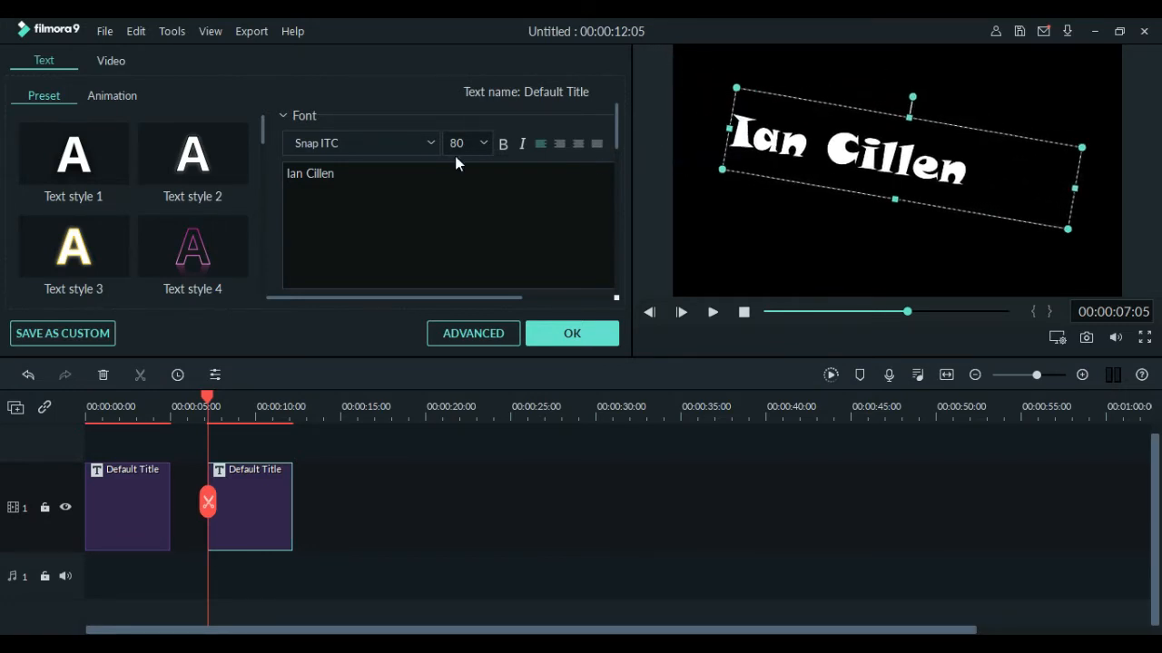
Step: Set the filmmaker's name text to size 150 and extend its text box slightly to fit
left_click(483, 142)
left_click(460, 230)
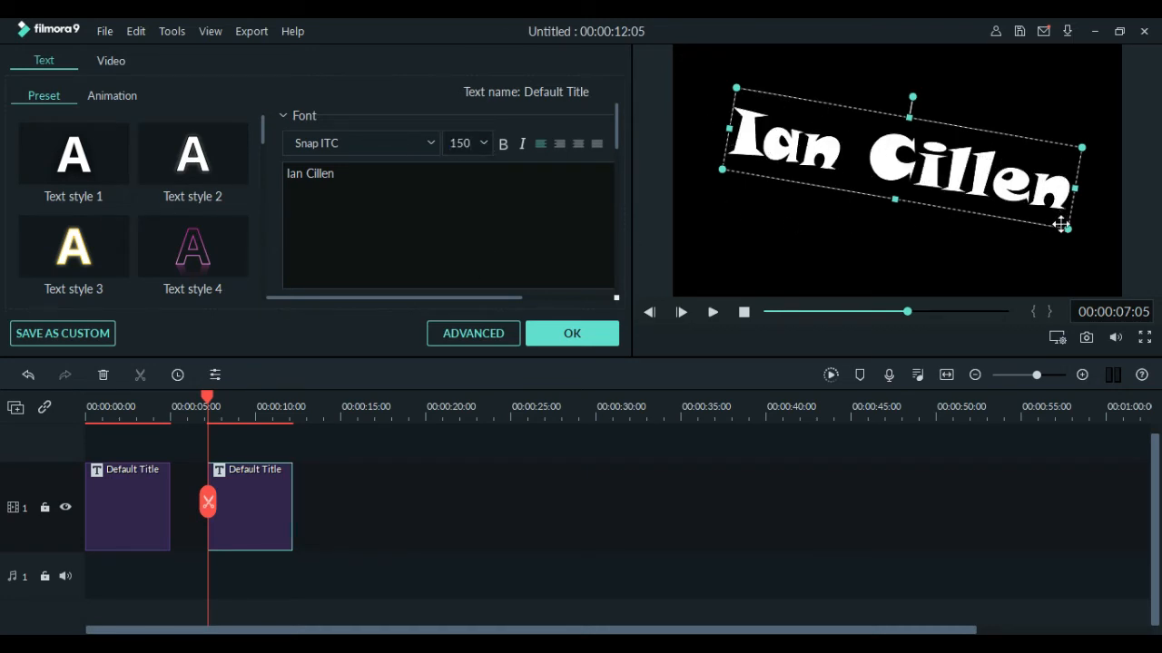
mouse_move(1060, 224)
left_mouse_down()
mouse_move(1100, 243)
mouse_move(1066, 227)
mouse_move(1076, 232)
left_mouse_up()
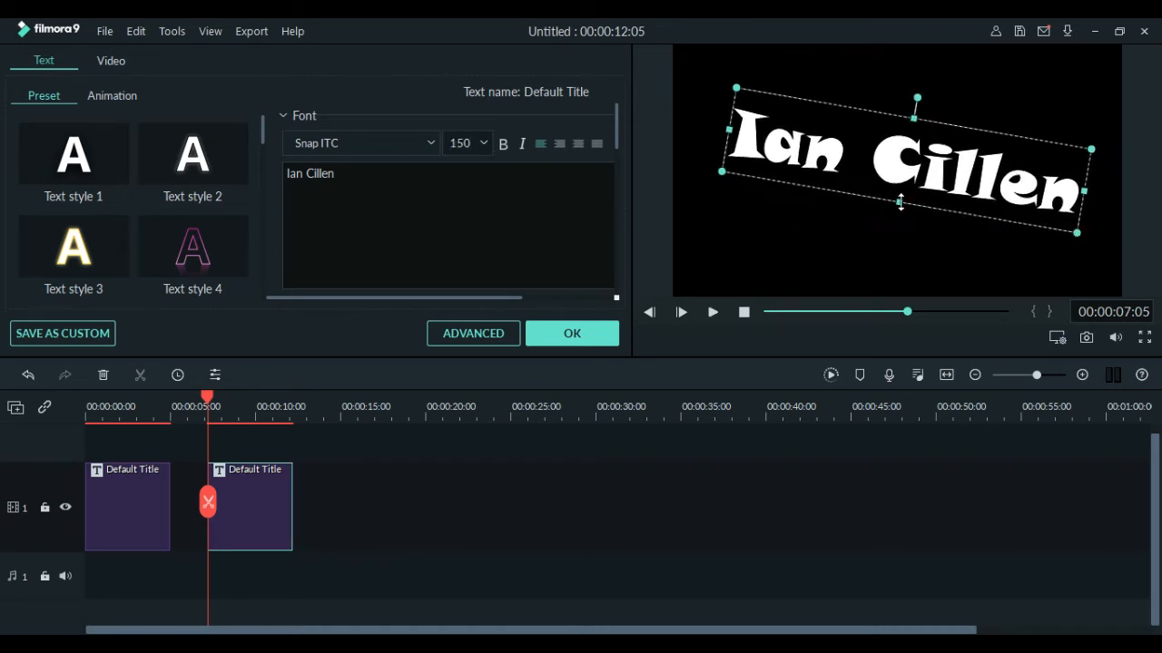
left_click_drag(900, 202, 900, 205)
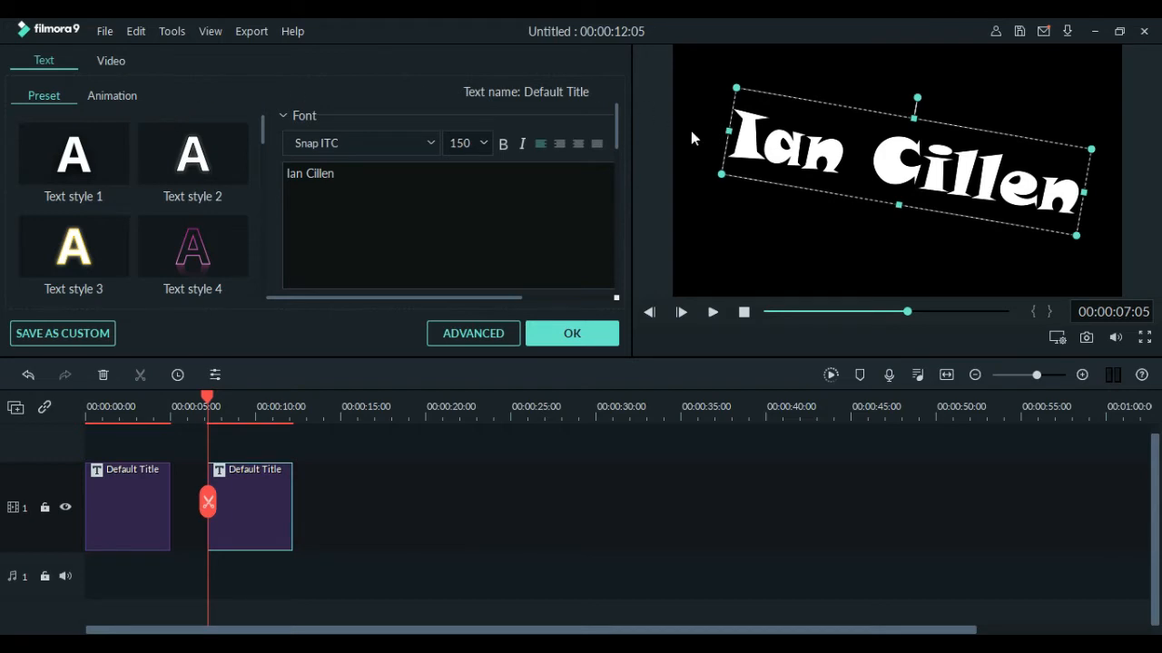
Step: Apply the Up Down 1 text animation to the filmmaker's name title
left_click(128, 97)
left_click_drag(262, 129, 242, 257)
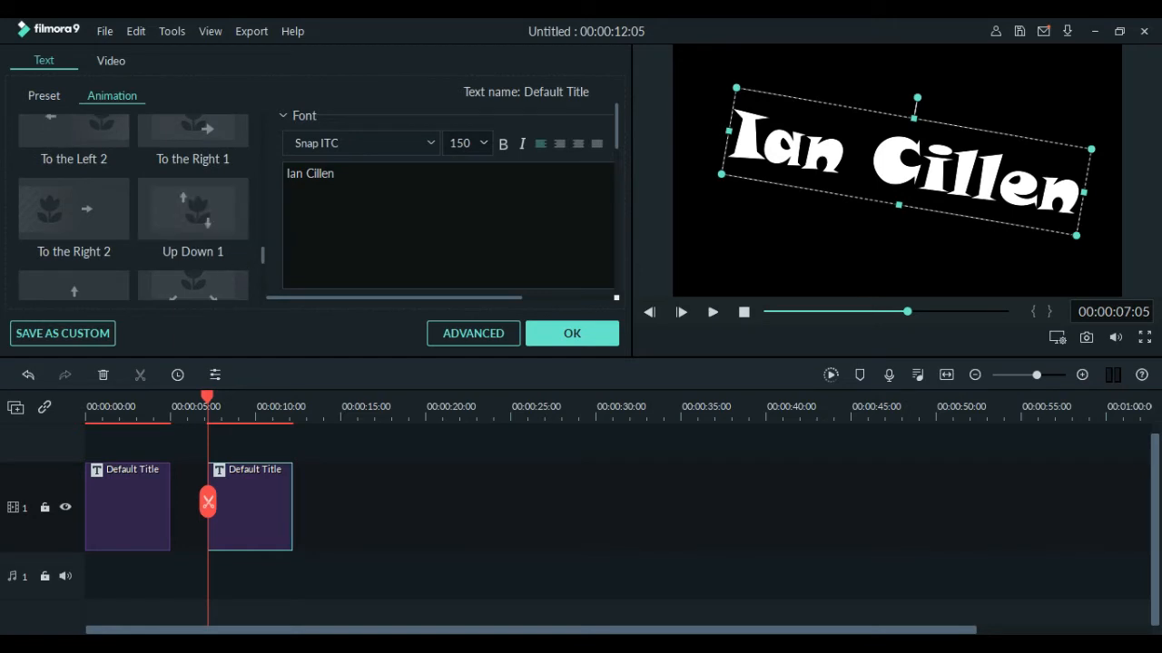
double_click(228, 225)
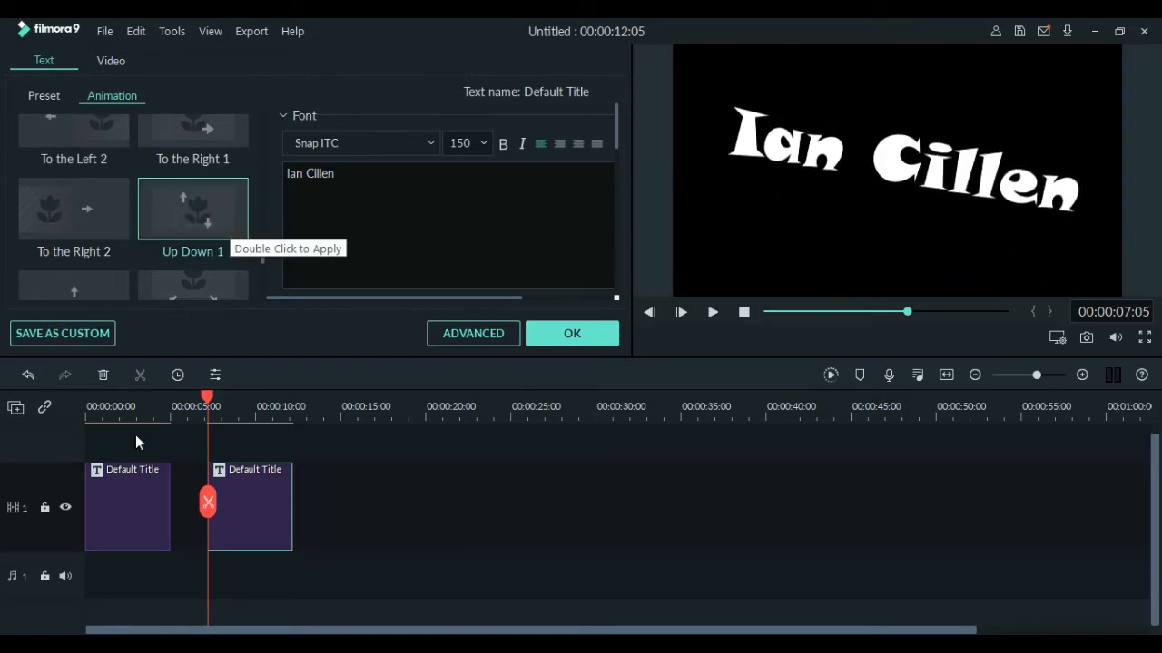
Step: Apply the Up Down 1 animation to the "A Film By" title, move the playhead into the second title and confirm the text edits
left_click(145, 487)
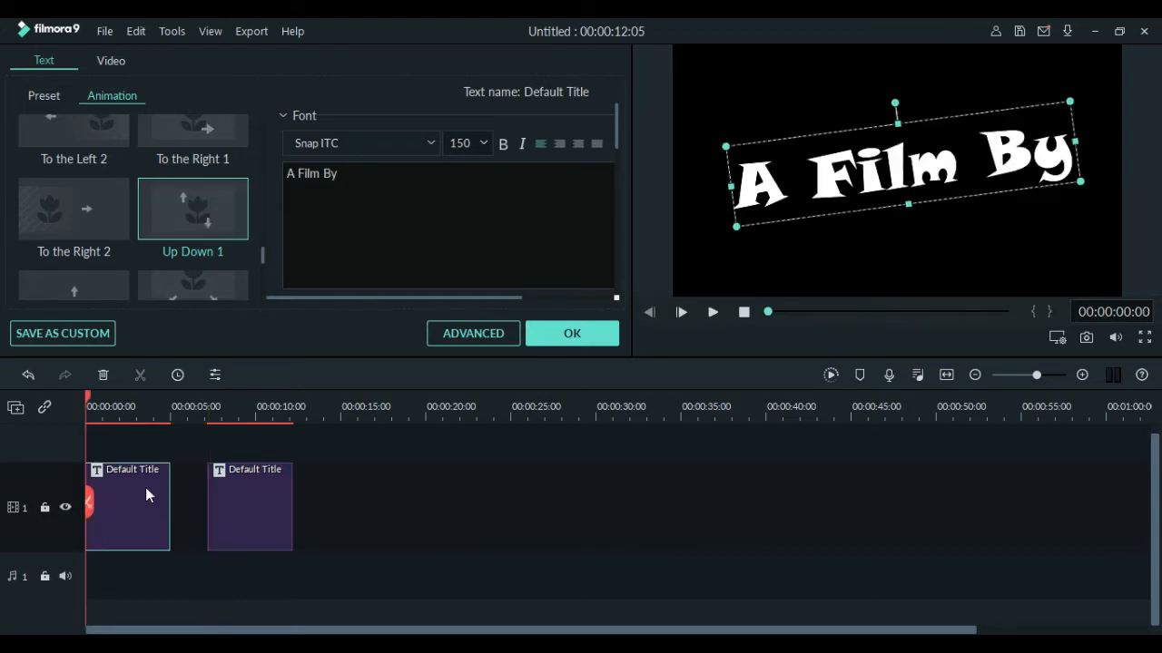
double_click(235, 205)
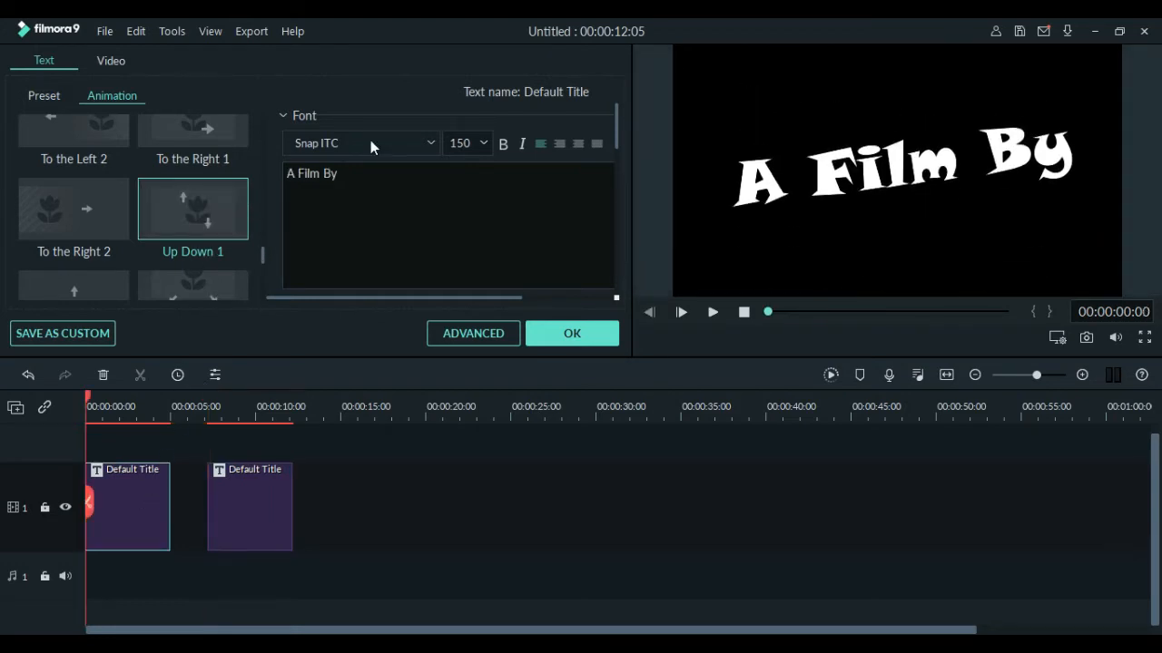
left_click(243, 419)
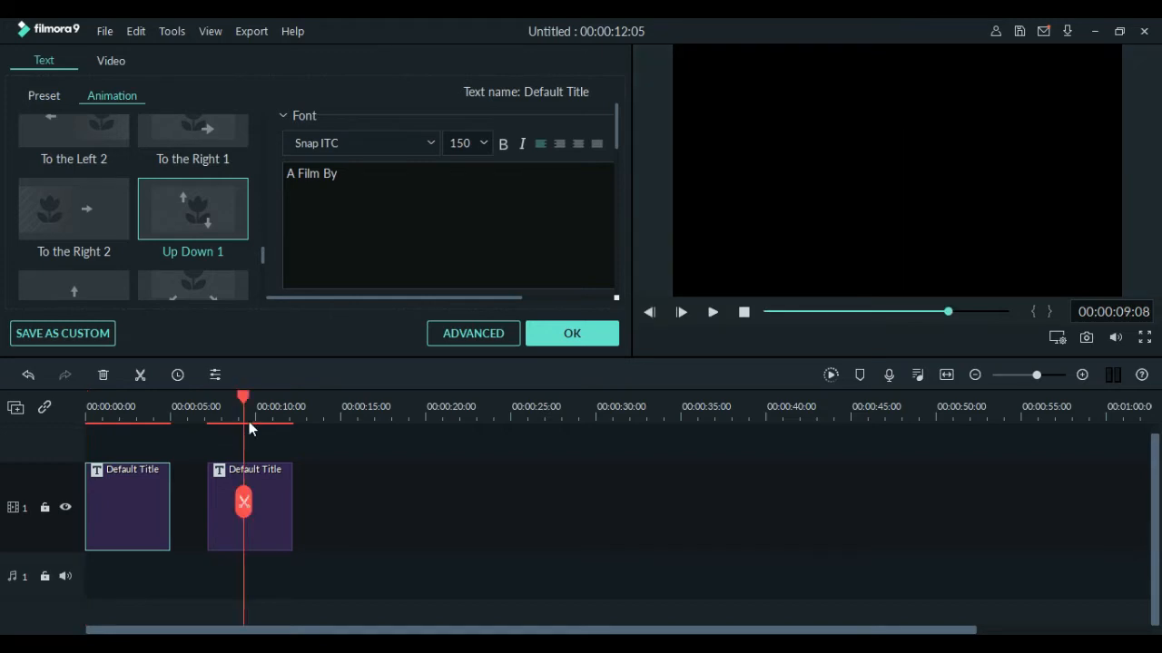
left_click(573, 336)
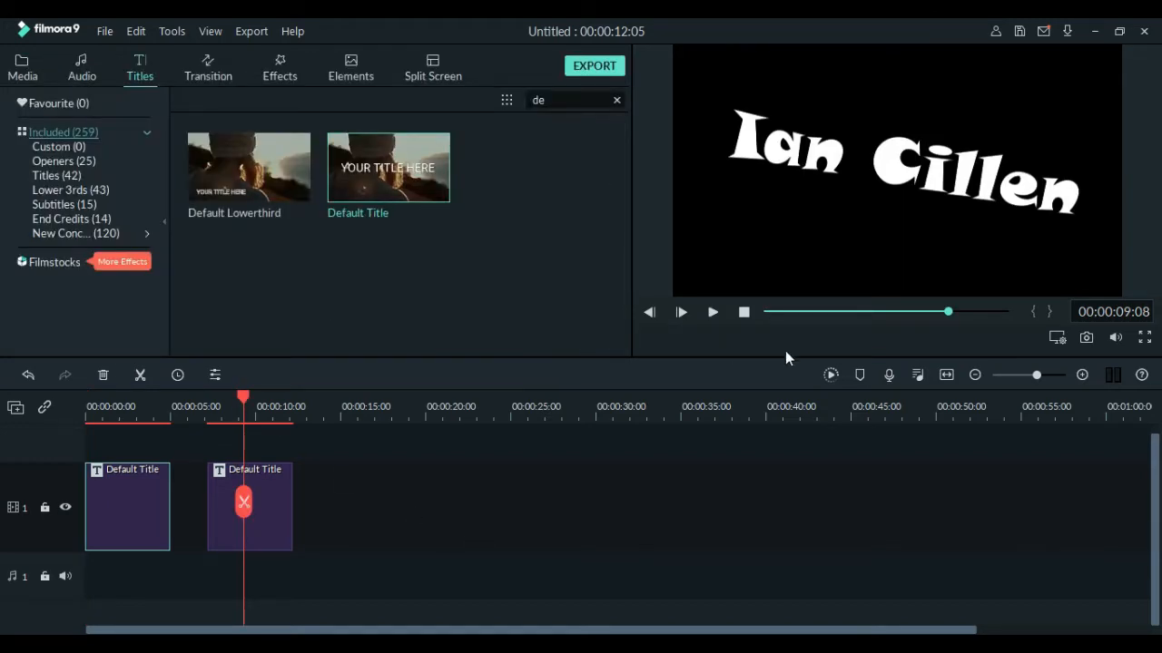
Step: Play both titles from the start of the timeline to check their timing
left_click(89, 405)
key("space")
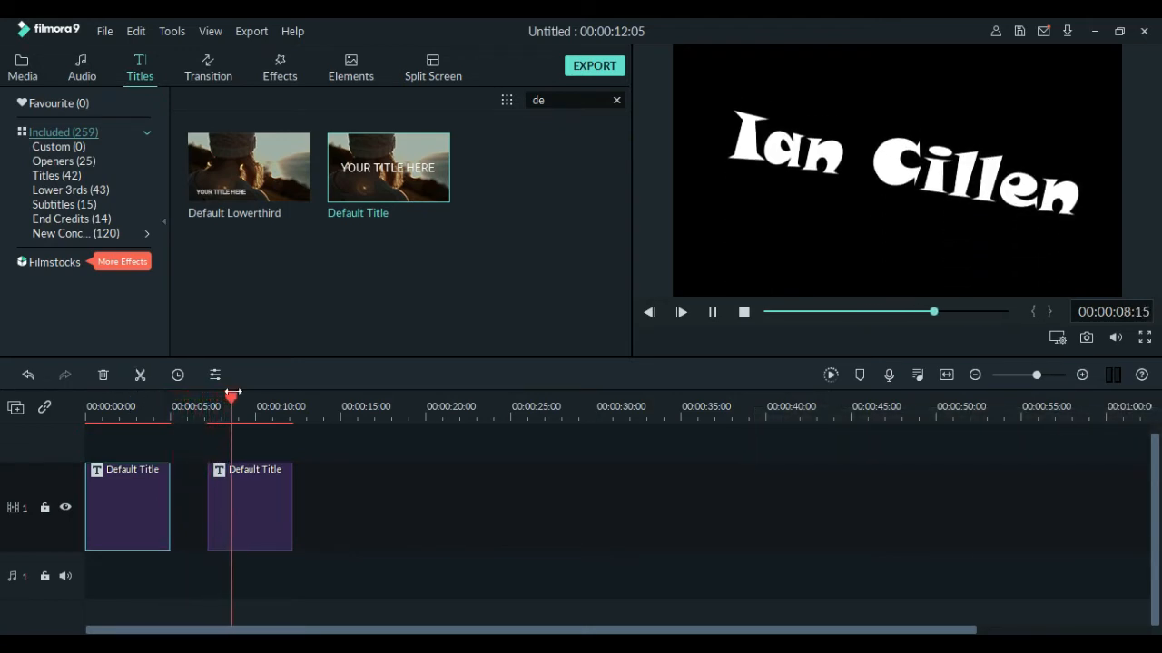
key("space")
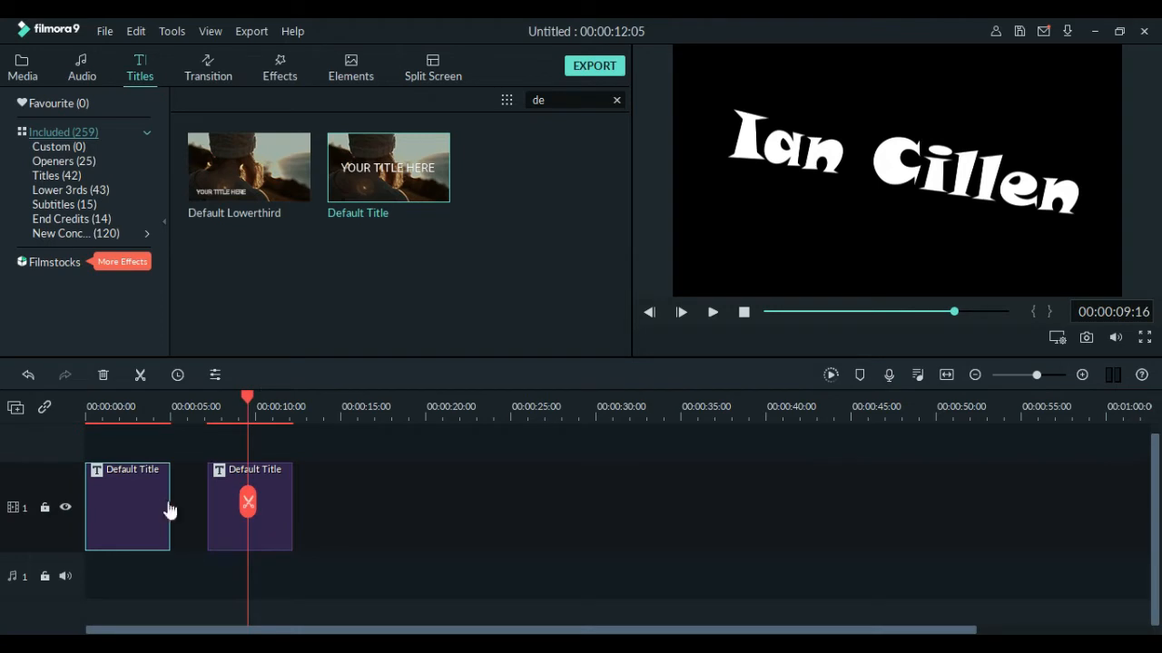
Step: Shorten both titles to little more than a second each, close up the gap so the sequence ends at 00:00:03:16, and preview it
left_click_drag(170, 514, 169, 516)
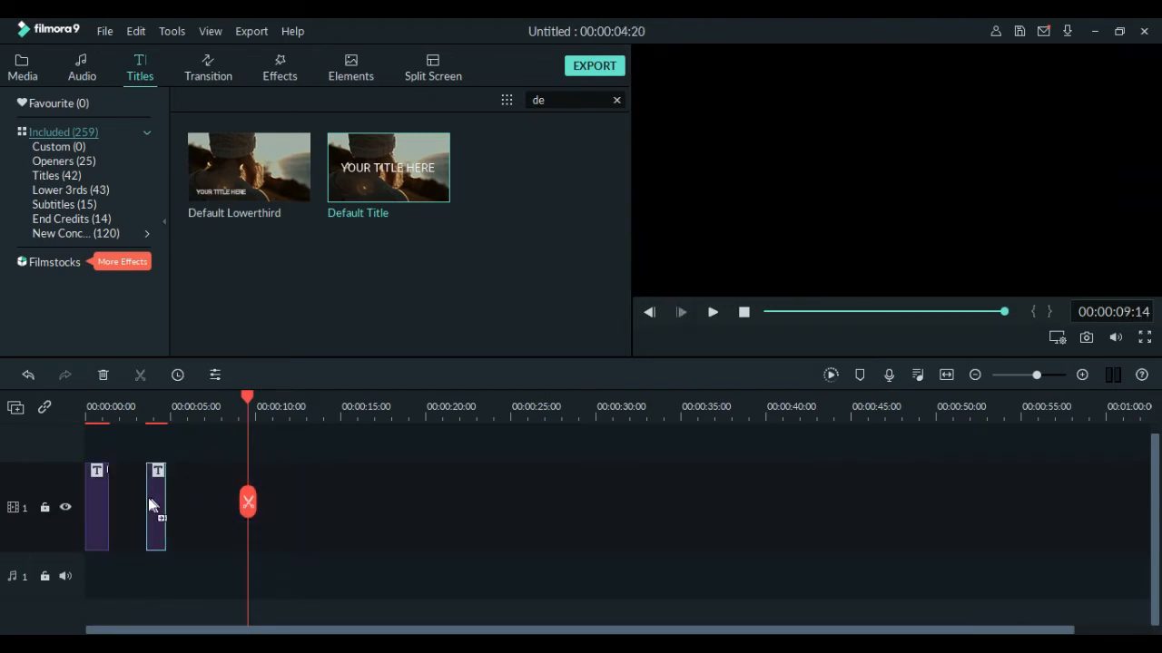
left_click_drag(148, 497, 140, 498)
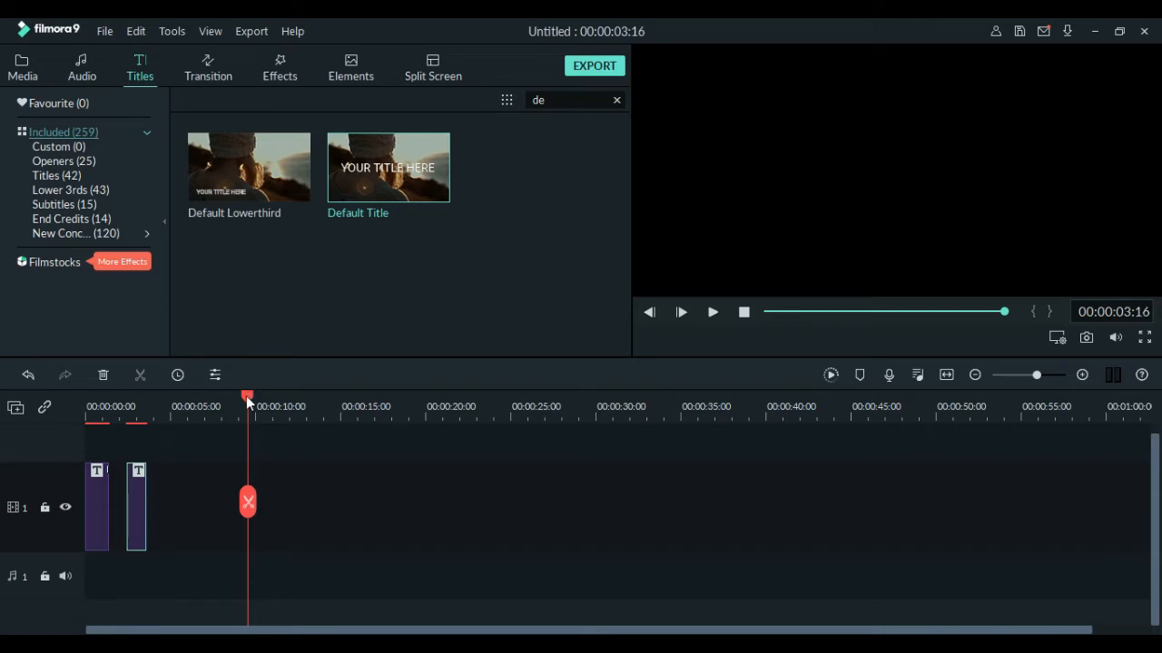
left_click_drag(247, 402, 2, 406)
key("space")
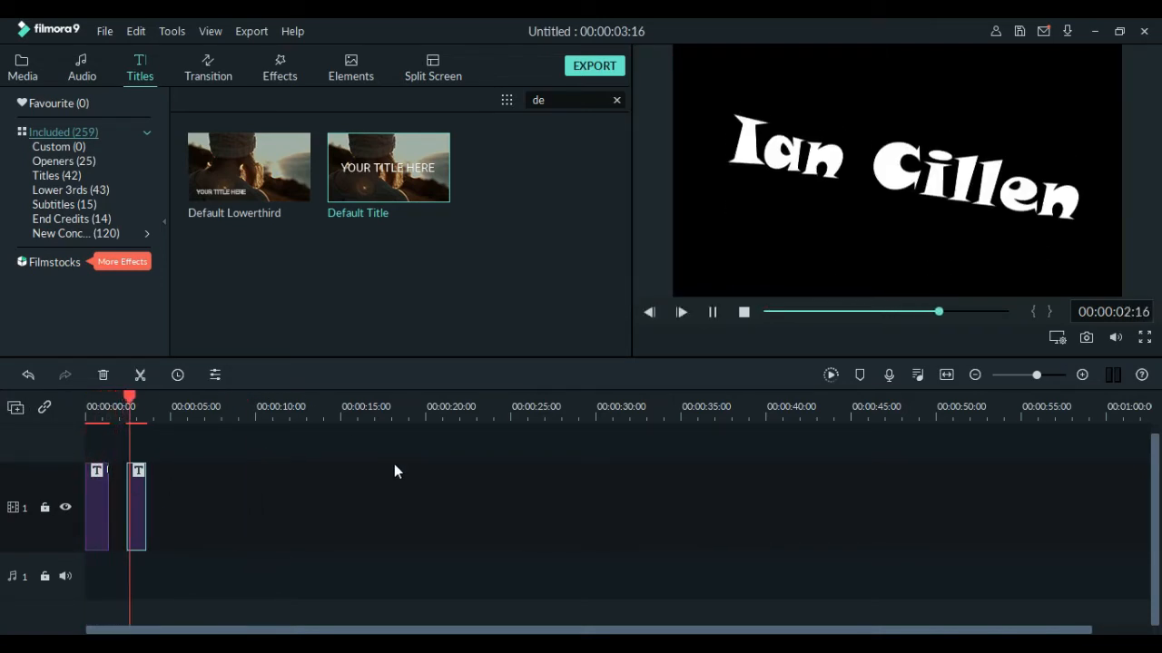
key("space")
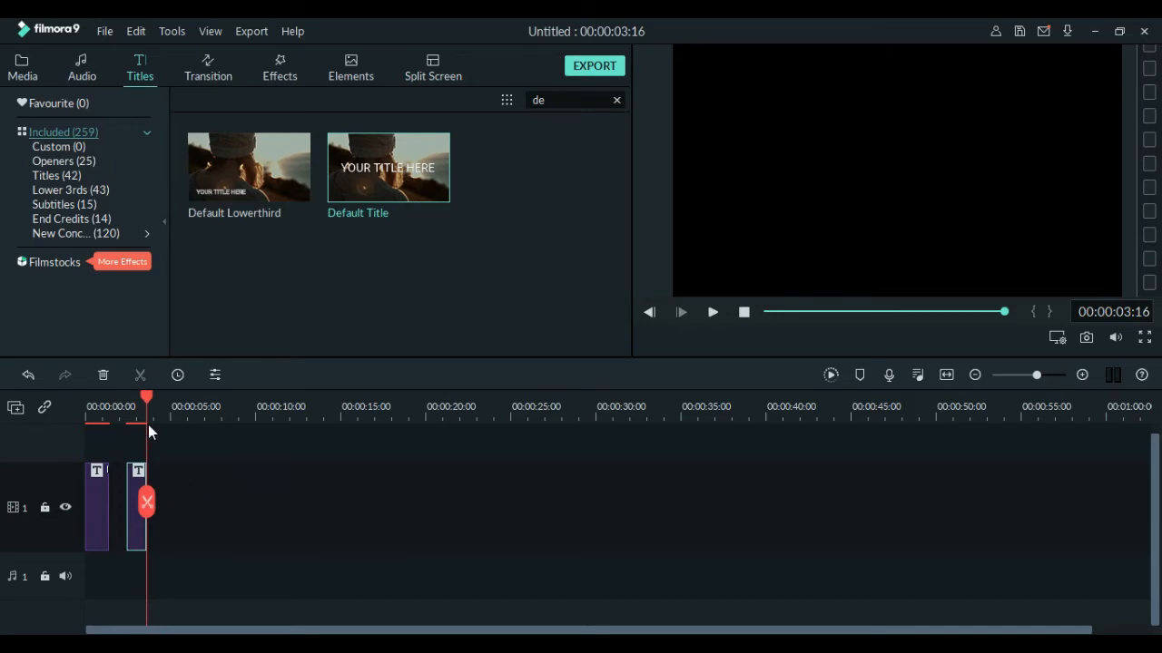
Step: Add the Mild shake filter on track 2 above both titles, trim it to the end of the second title and preview it
left_click(279, 69)
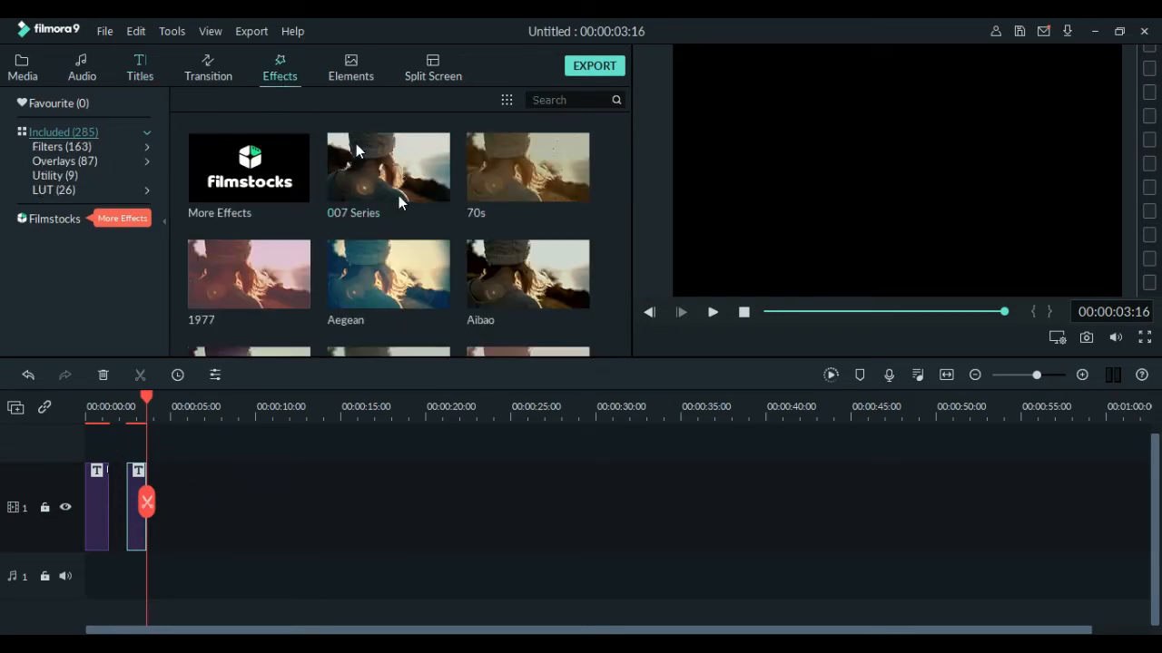
left_click(141, 149)
left_click(90, 175)
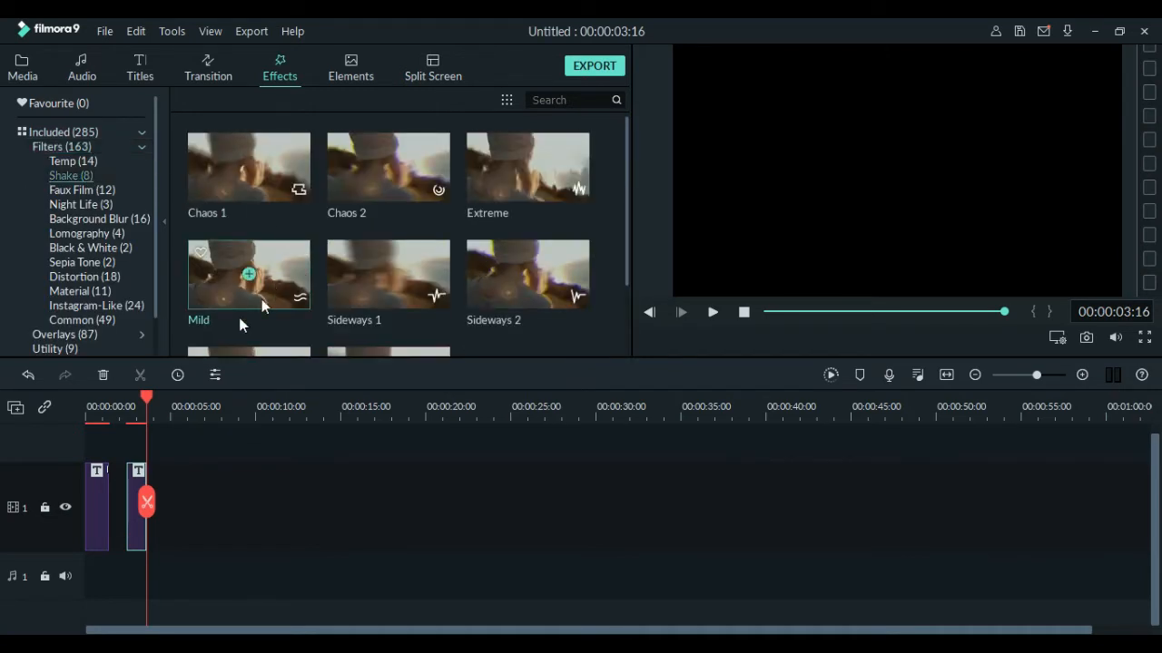
left_click_drag(245, 304, 73, 435)
left_click_drag(170, 494, 147, 505)
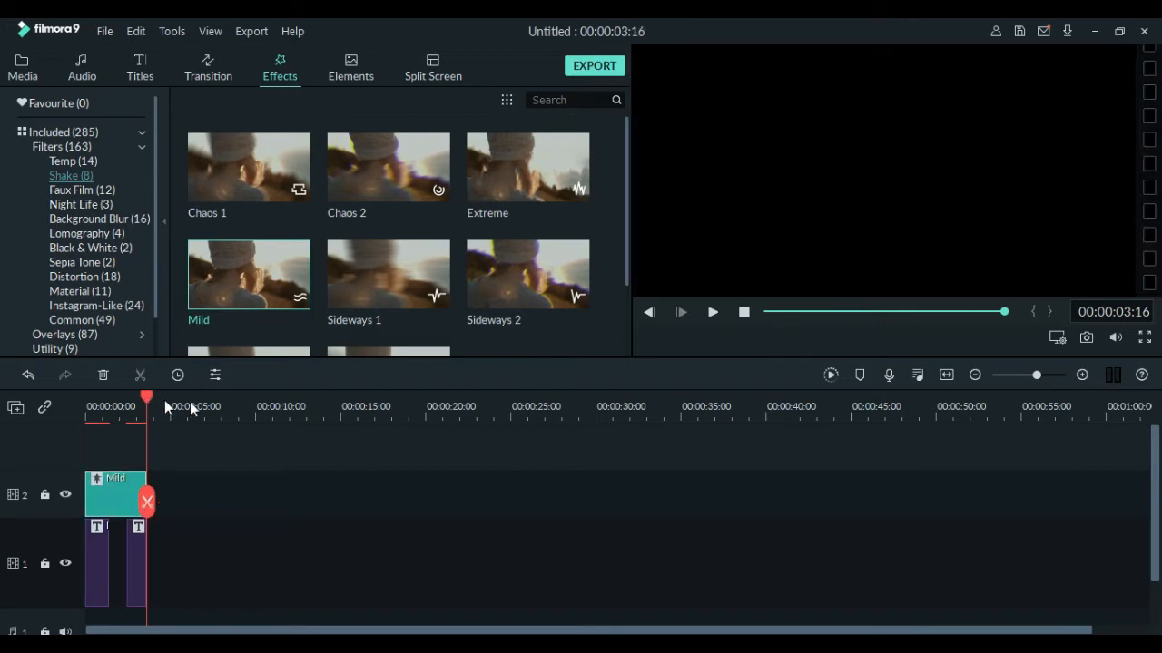
left_click_drag(169, 405, 3, 399)
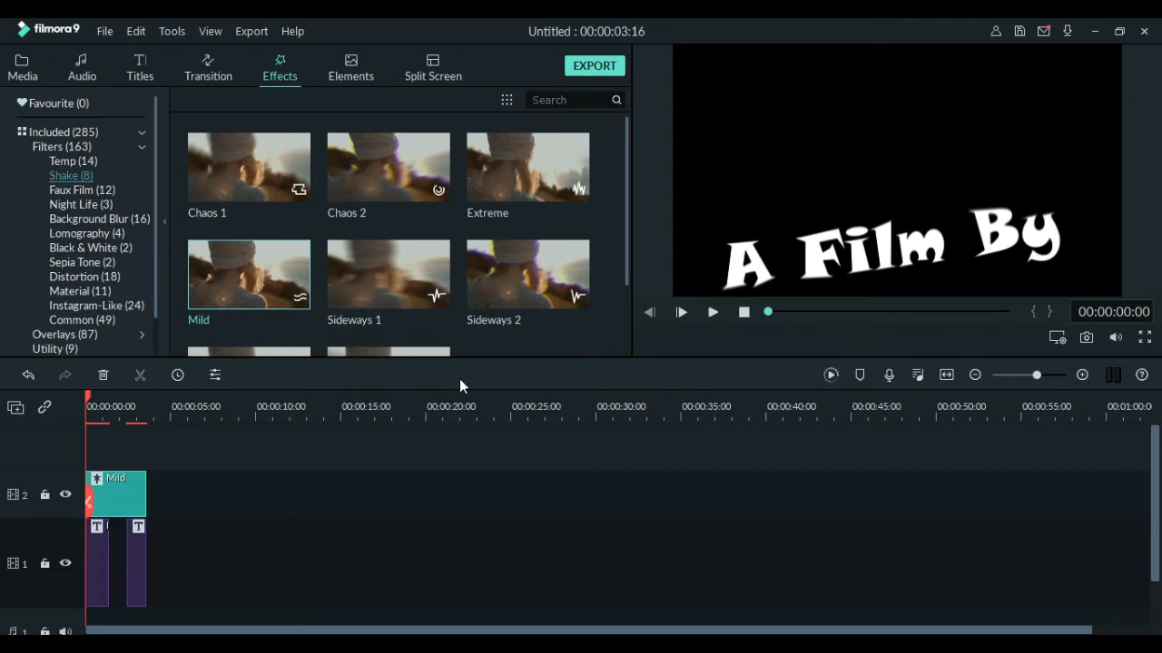
key("space")
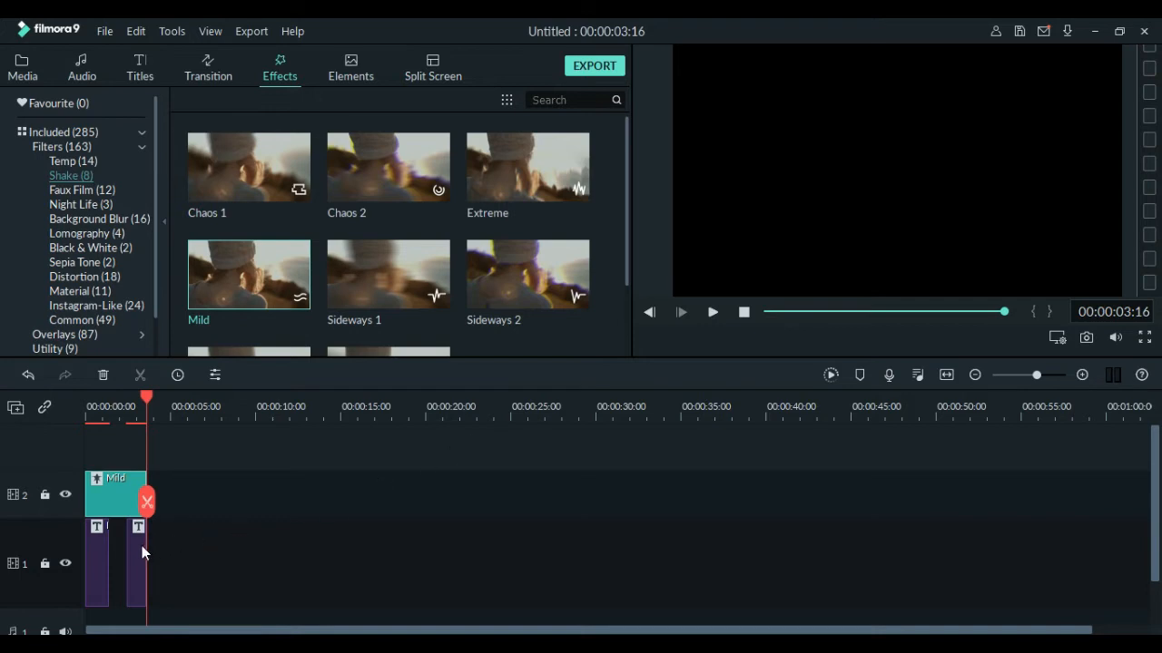
Step: Lengthen both titles slightly so the sequence ends at 00:00:03:24
left_click_drag(142, 547, 115, 563)
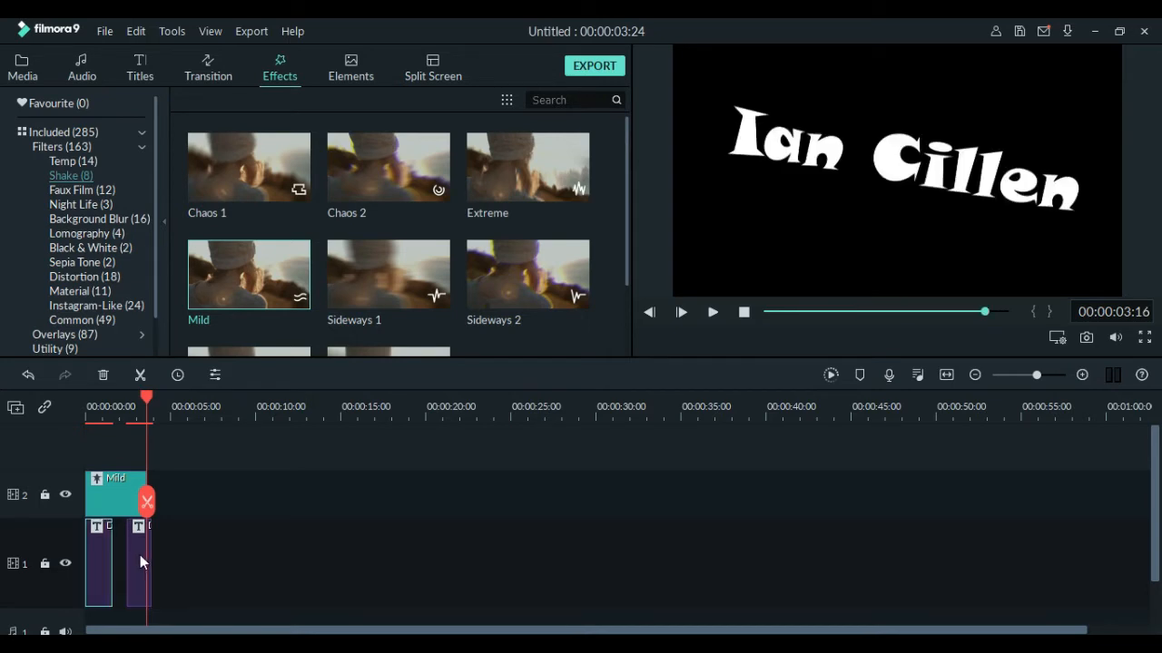
double_click(140, 554)
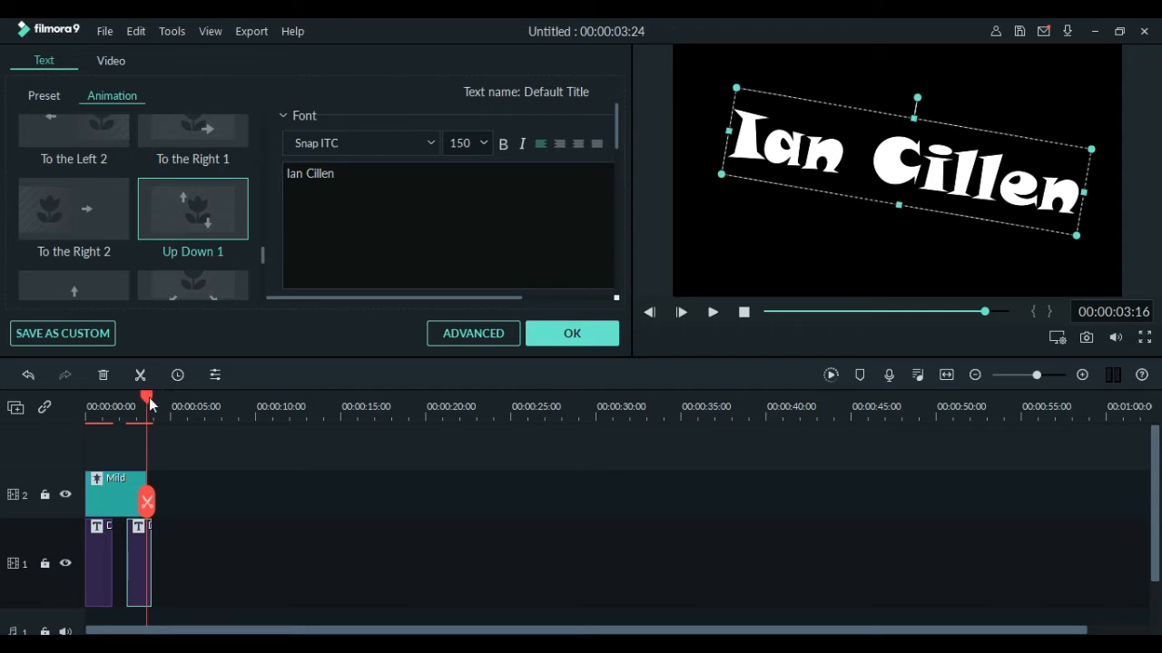
left_click_drag(149, 401, 227, 417)
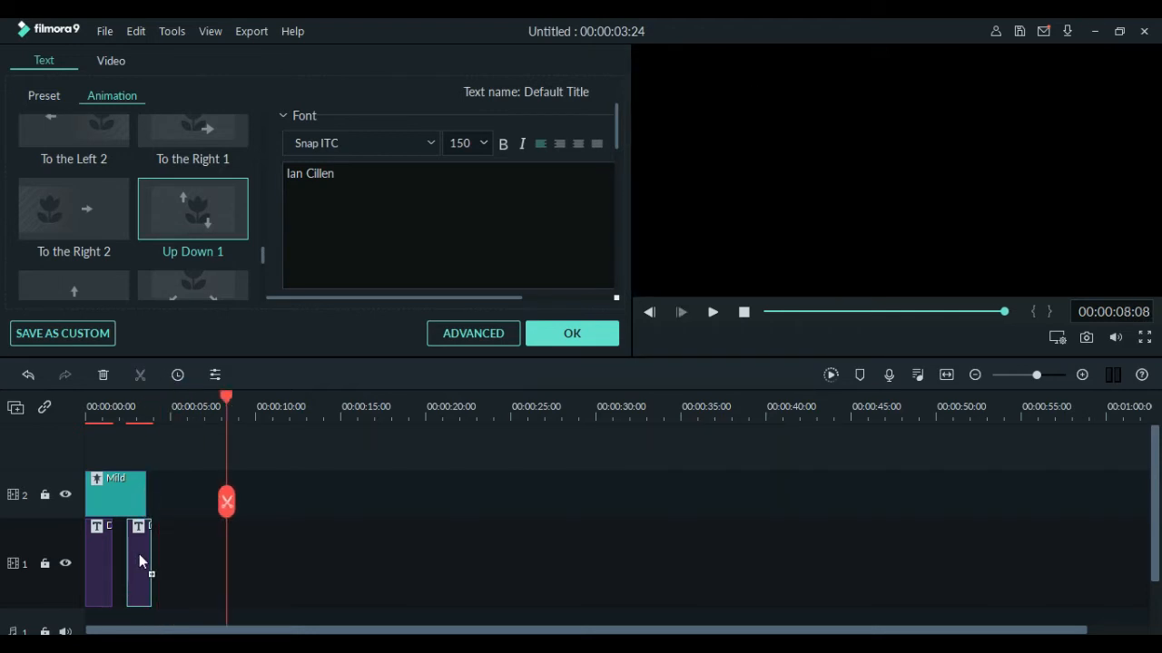
Step: Extend the Mild filter to the end of the second title, replay the sequence from the start and close the effect settings
double_click(143, 493)
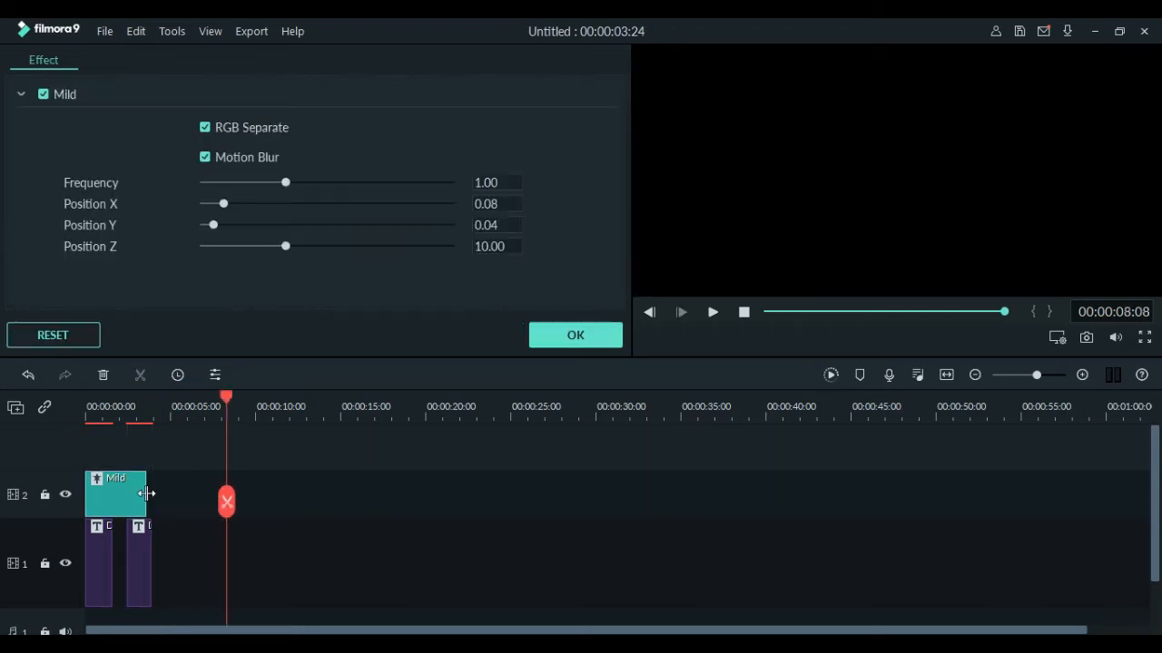
left_click_drag(145, 495, 152, 497)
left_click_drag(228, 399, 50, 406)
key("space")
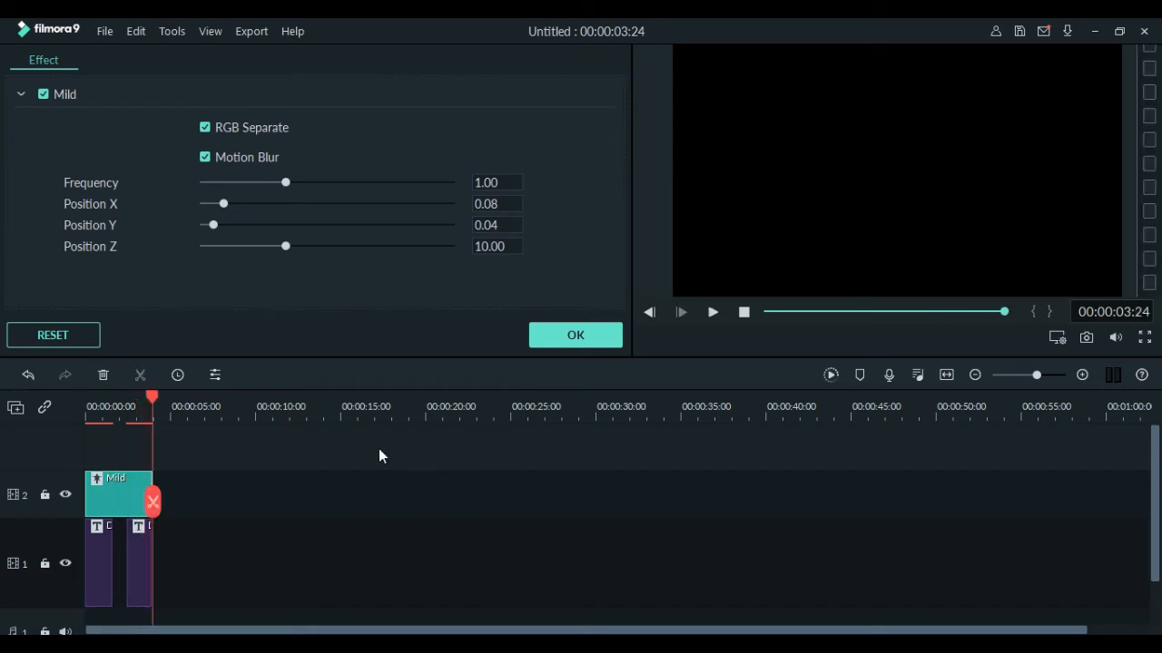
left_click(570, 340)
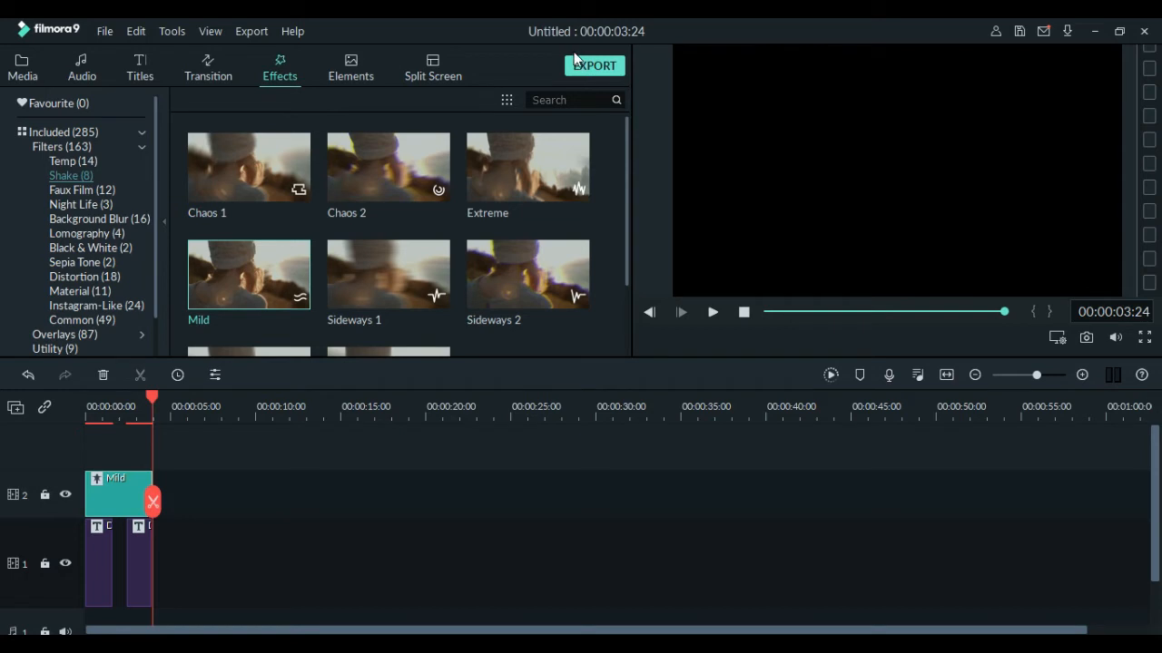
Step: Render the timeline preview and configure the MP4 export with 1920x1080 resolution and a 30 fps frame rate
left_click(831, 375)
key("ctrl+e")
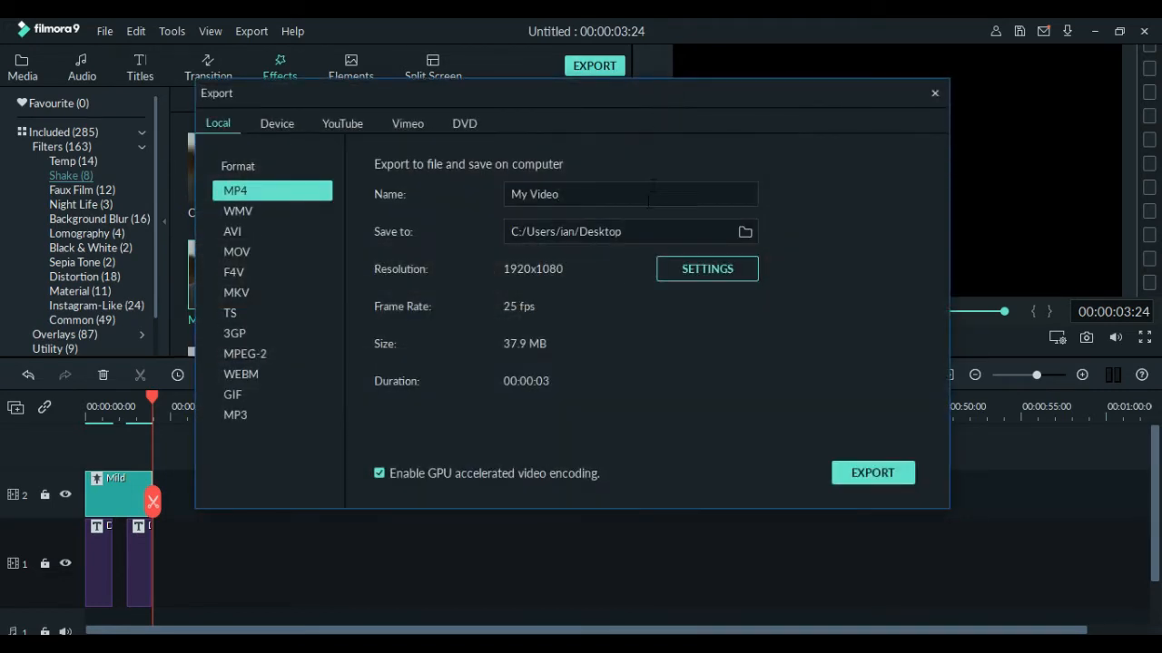
left_click(670, 273)
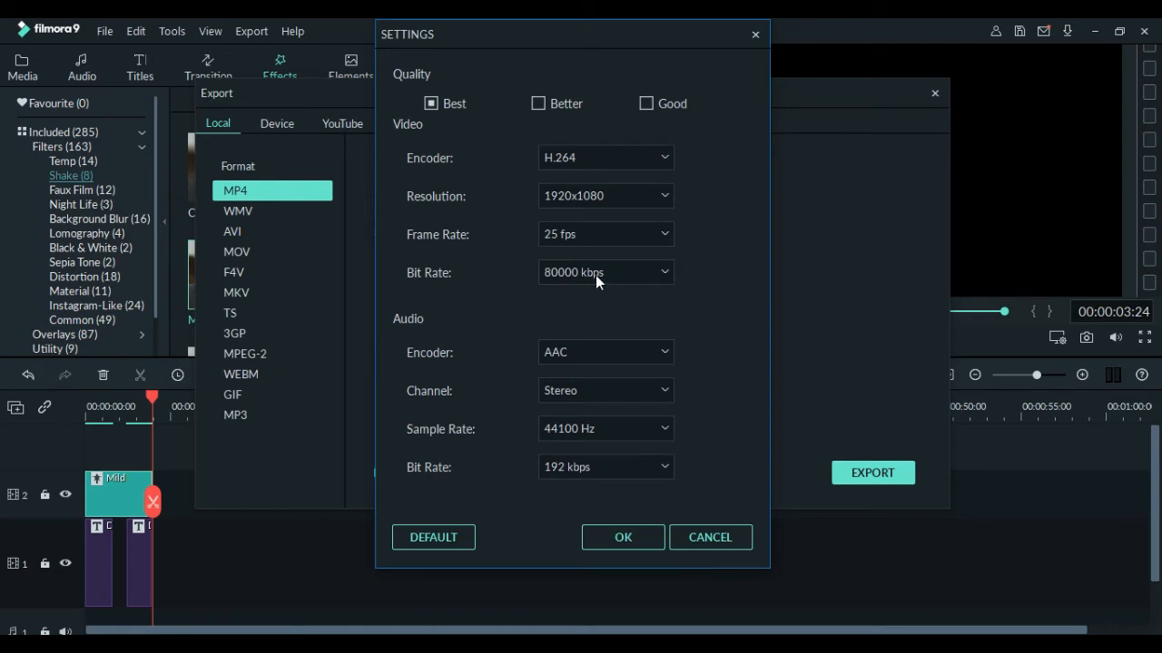
left_click(582, 203)
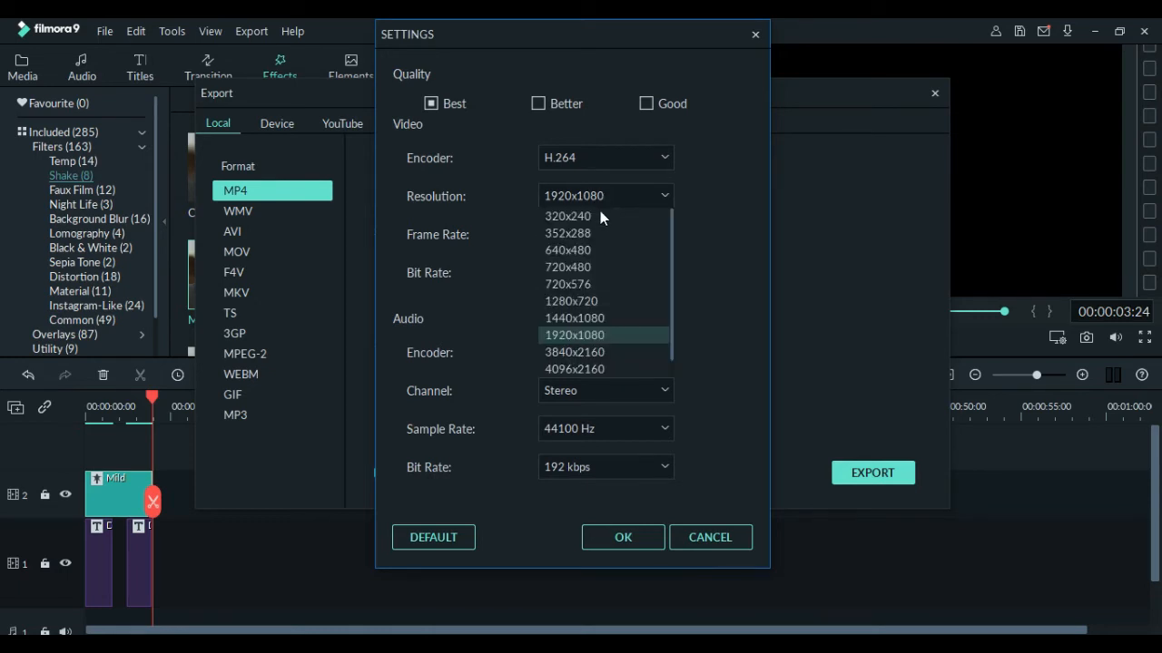
left_click(621, 337)
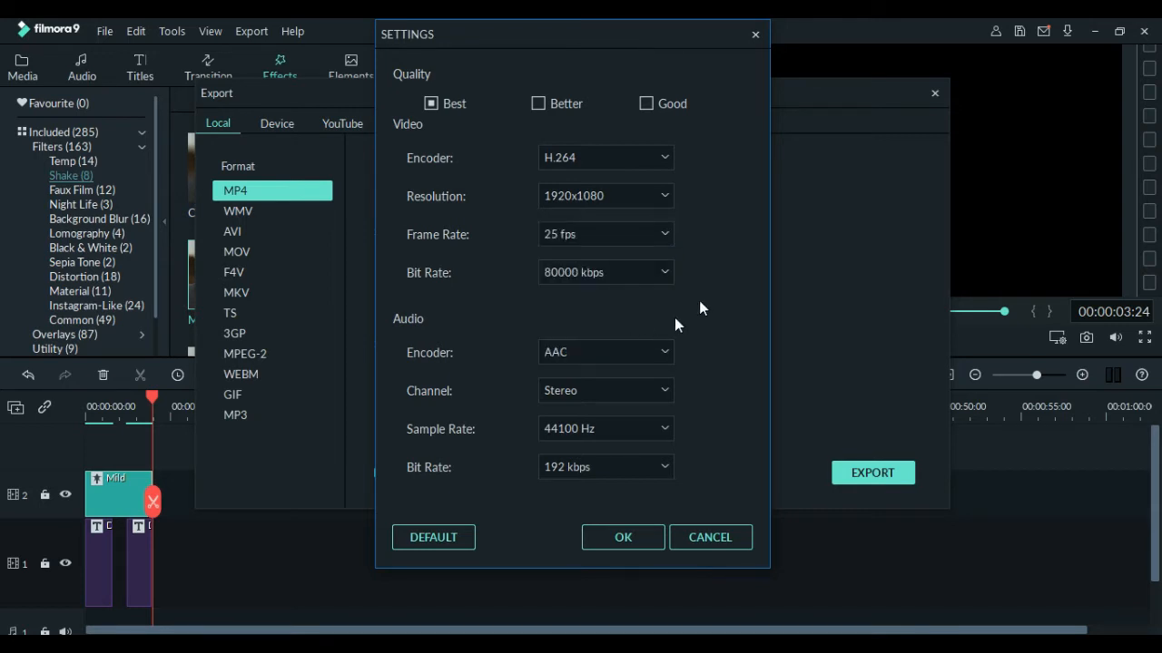
left_click(662, 232)
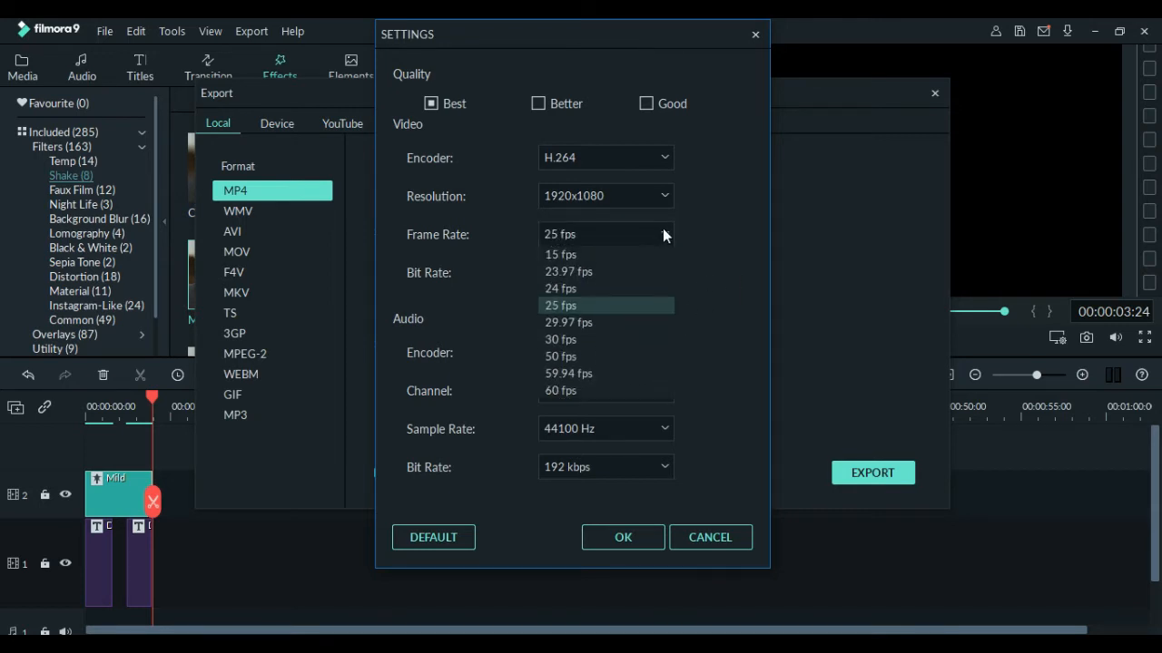
left_click(564, 337)
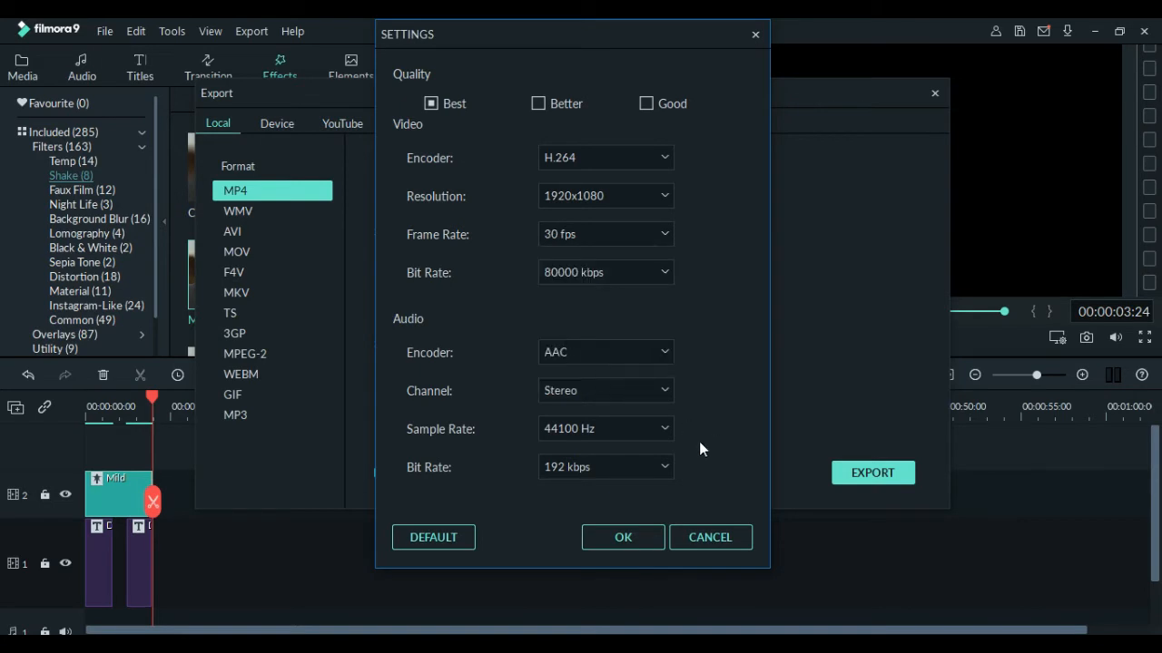
left_click(626, 537)
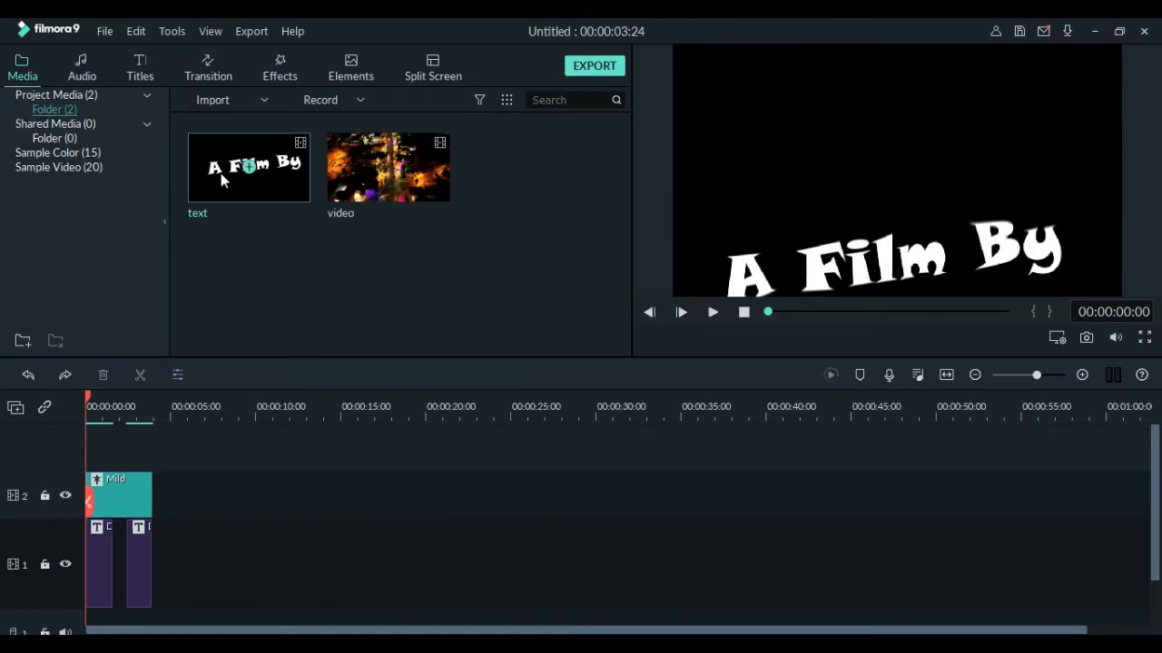
Step: Delete both titles and the Mild filter from the timeline
double_click(276, 179)
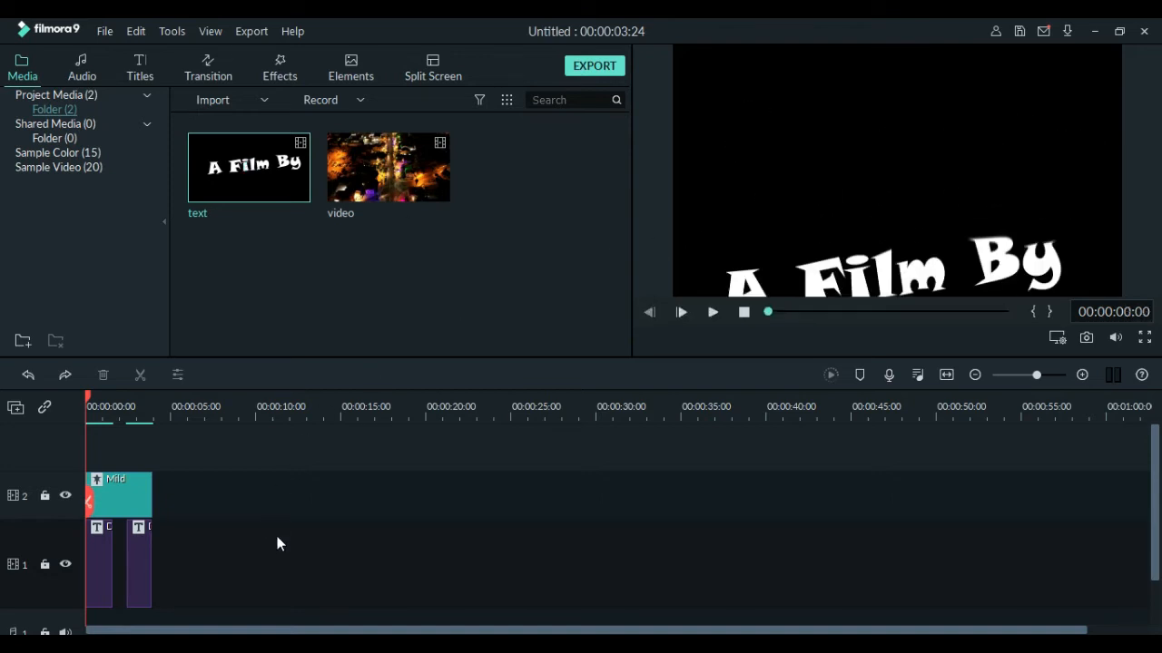
left_click_drag(252, 580, 2, 483)
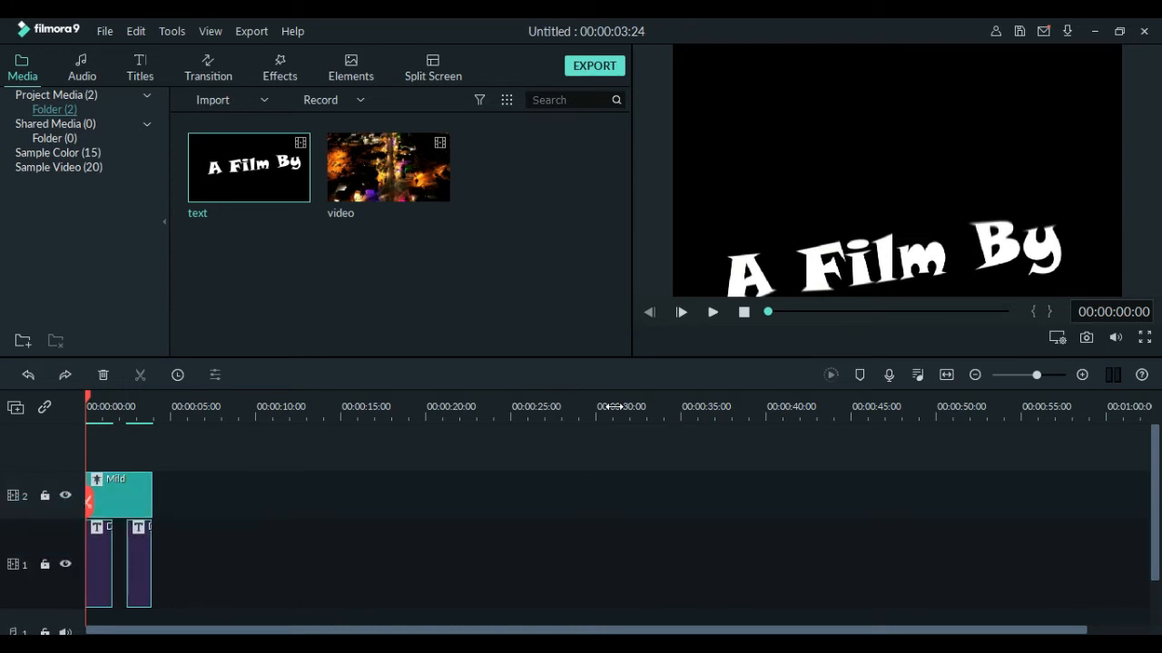
key("Delete")
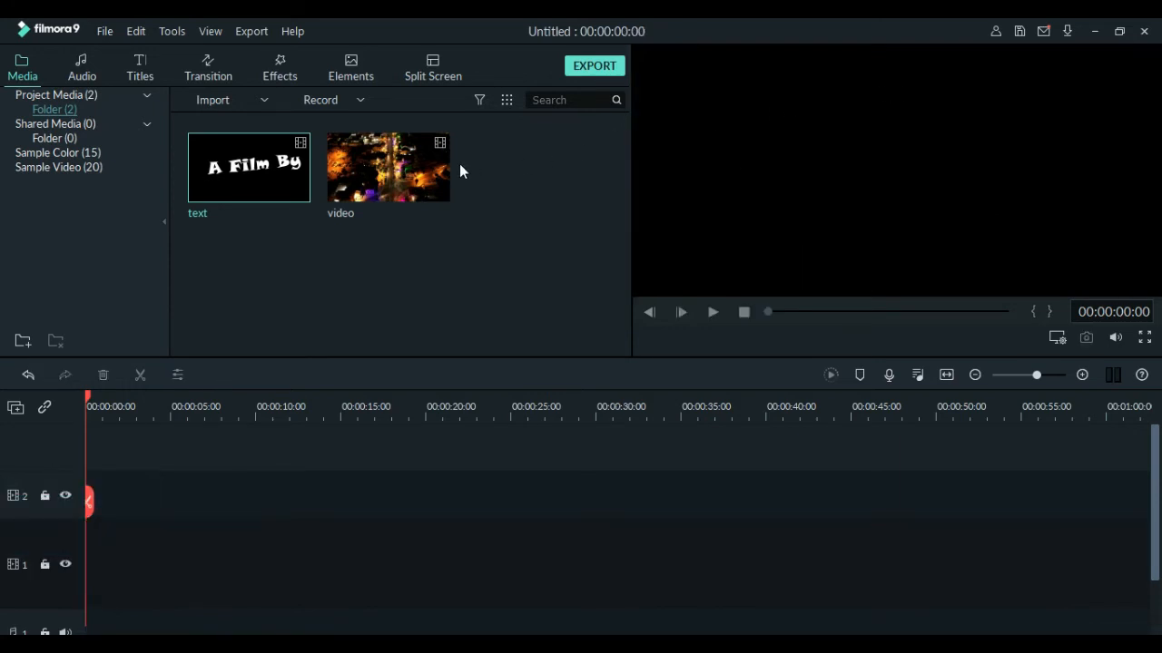
Step: Place the "video" clip at the start of track 1 and play its first three seconds
left_click_drag(435, 165, 95, 539)
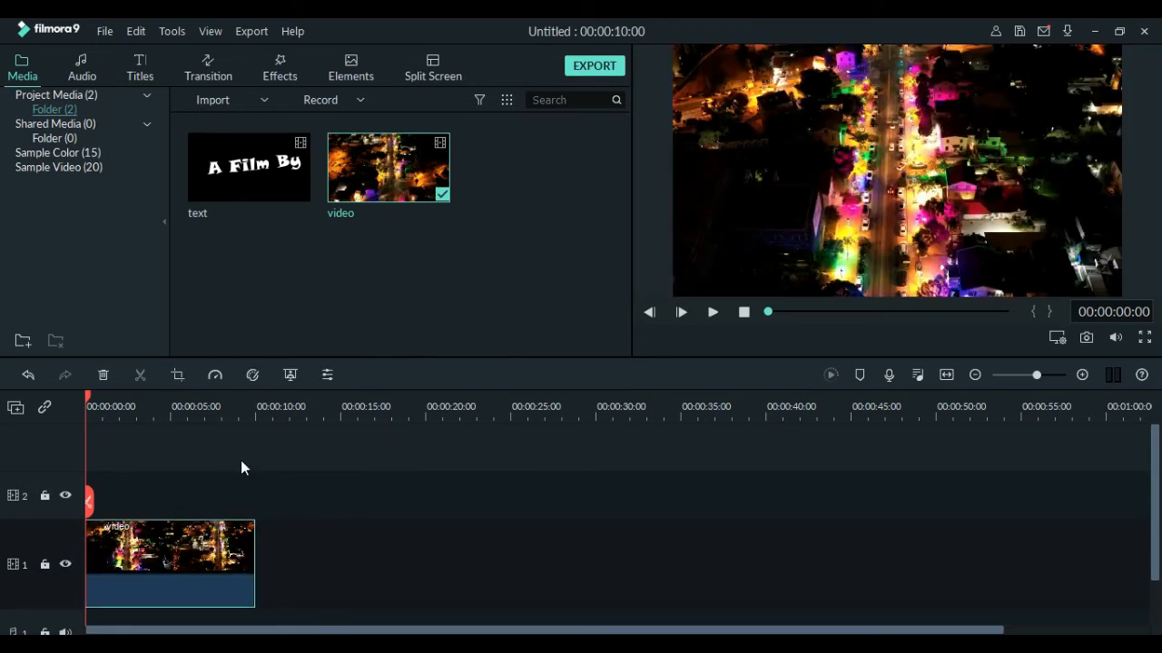
key("space")
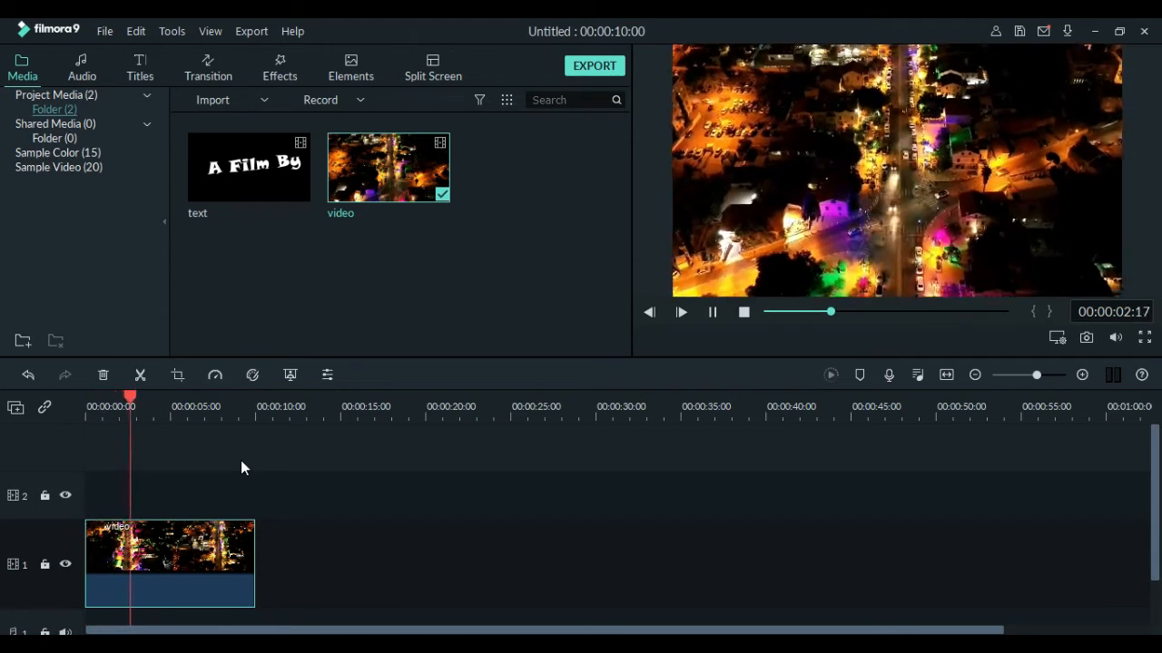
key("space")
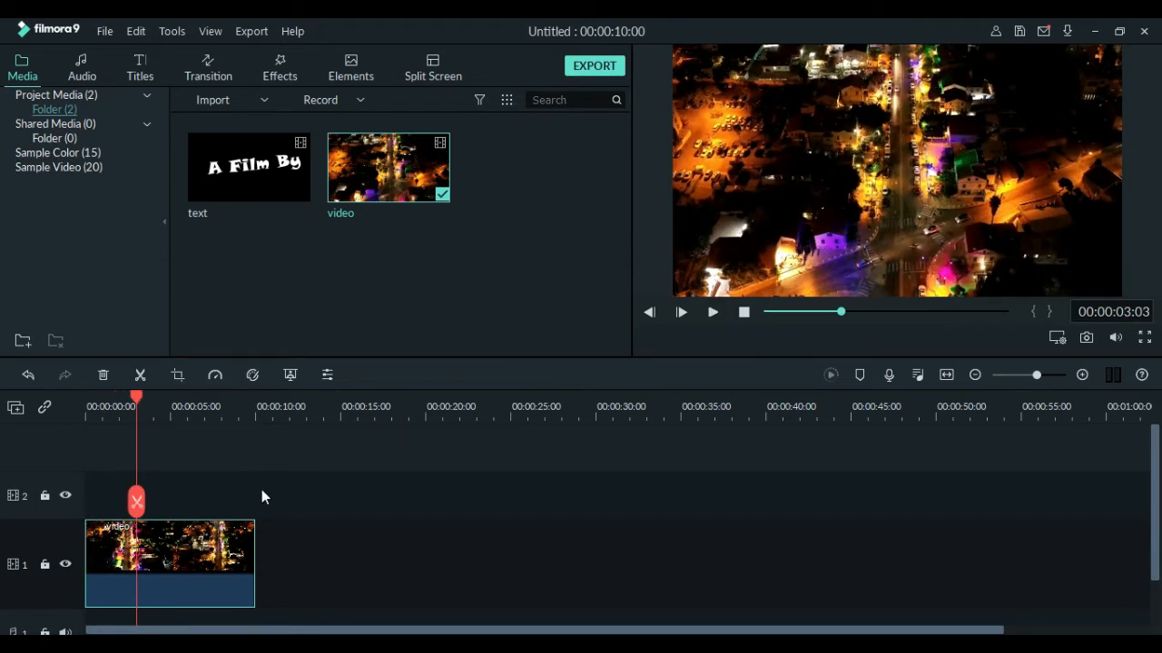
Step: Place the "text" clip on track 2 above the footage, starting at 00:00:02:18, and select the "video" clip
key("Left")
key("Left")
key("Left")
key("Left")
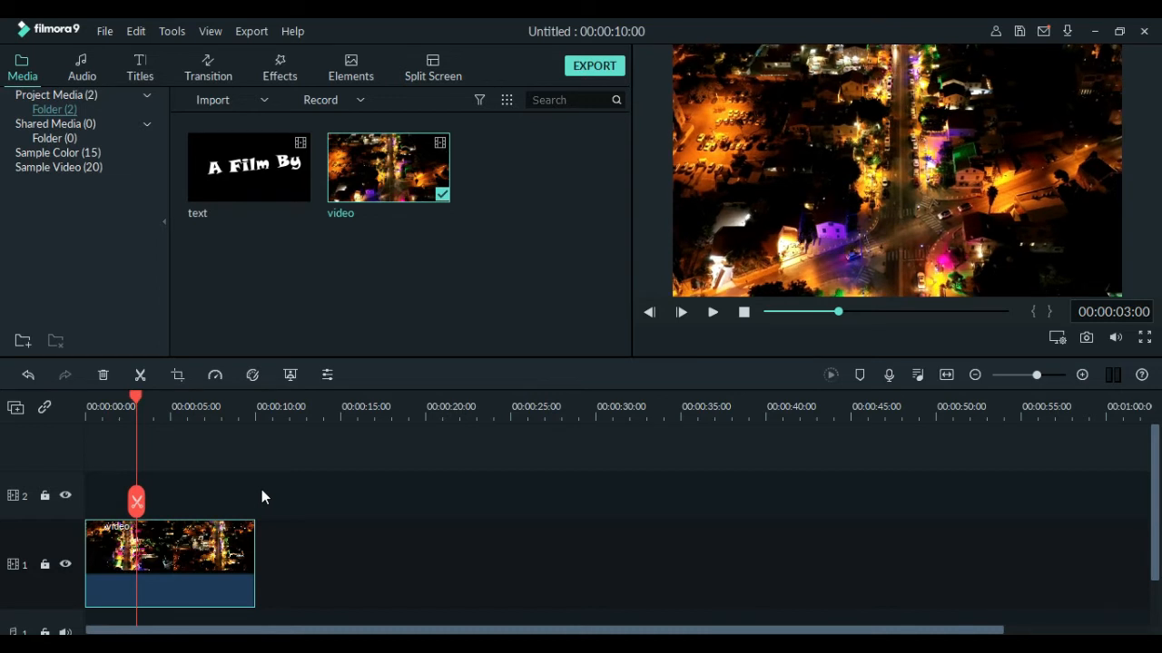
key("Left")
key("Left")
key("Left")
key("Left")
key("Left")
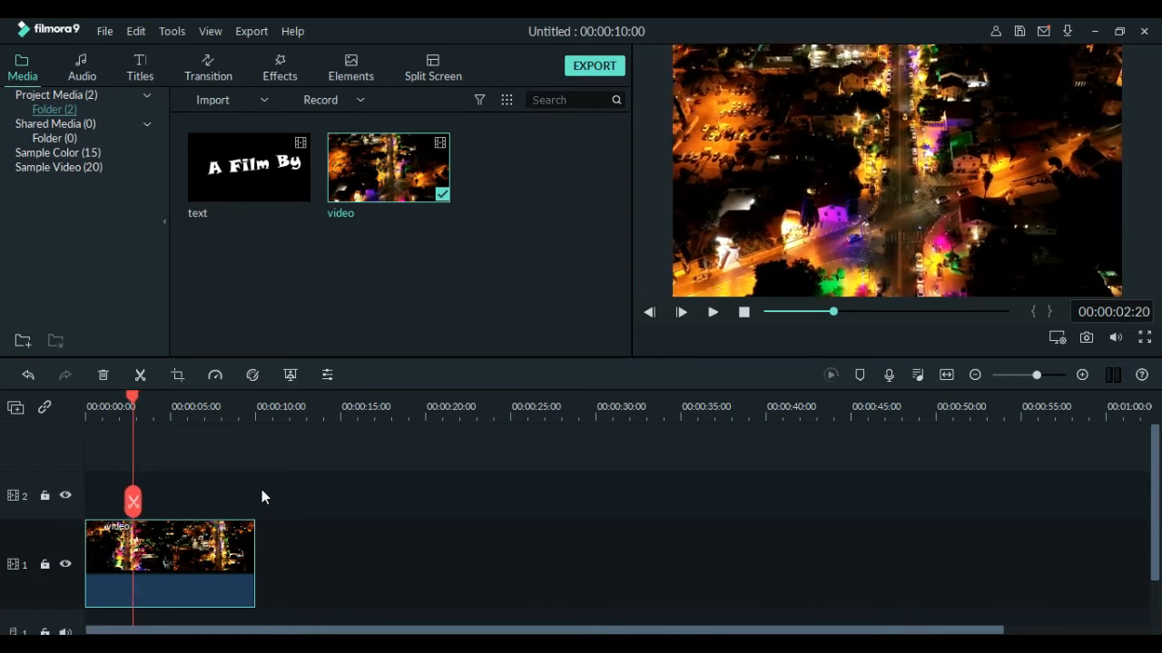
key("Left")
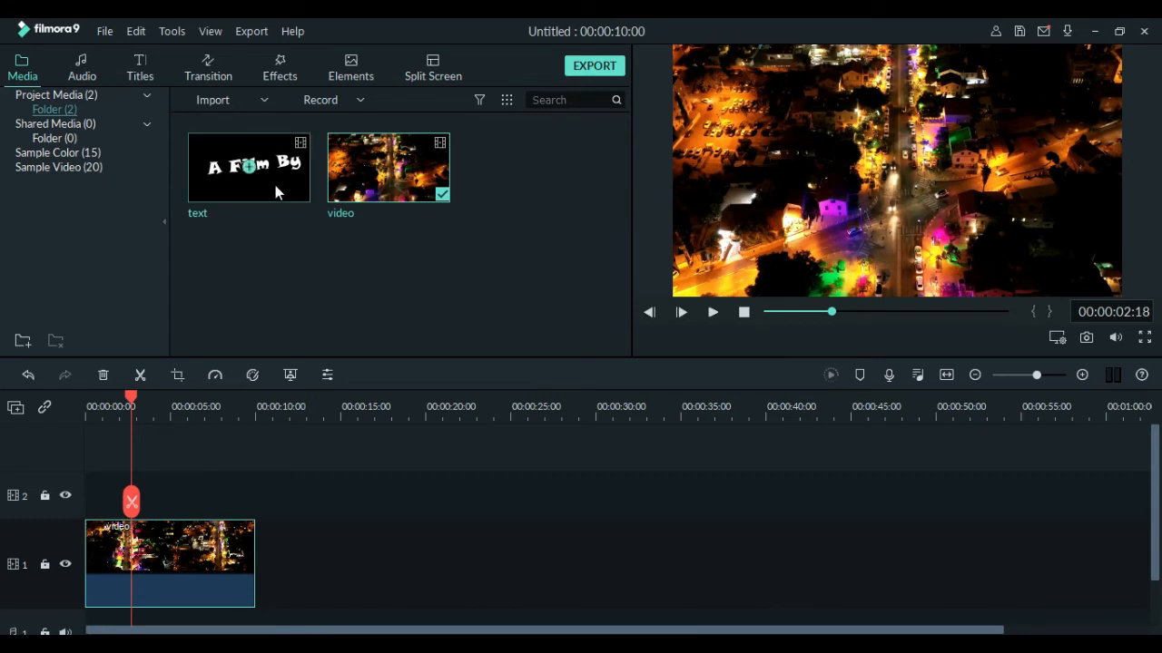
left_click_drag(275, 185, 182, 495)
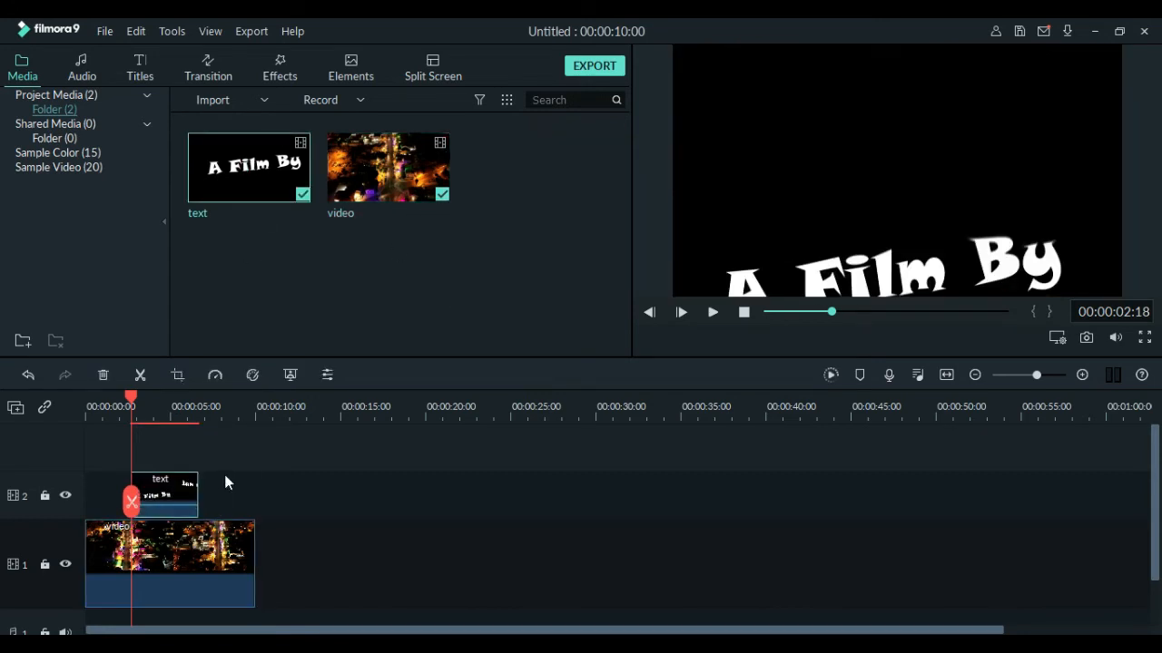
left_click(105, 560)
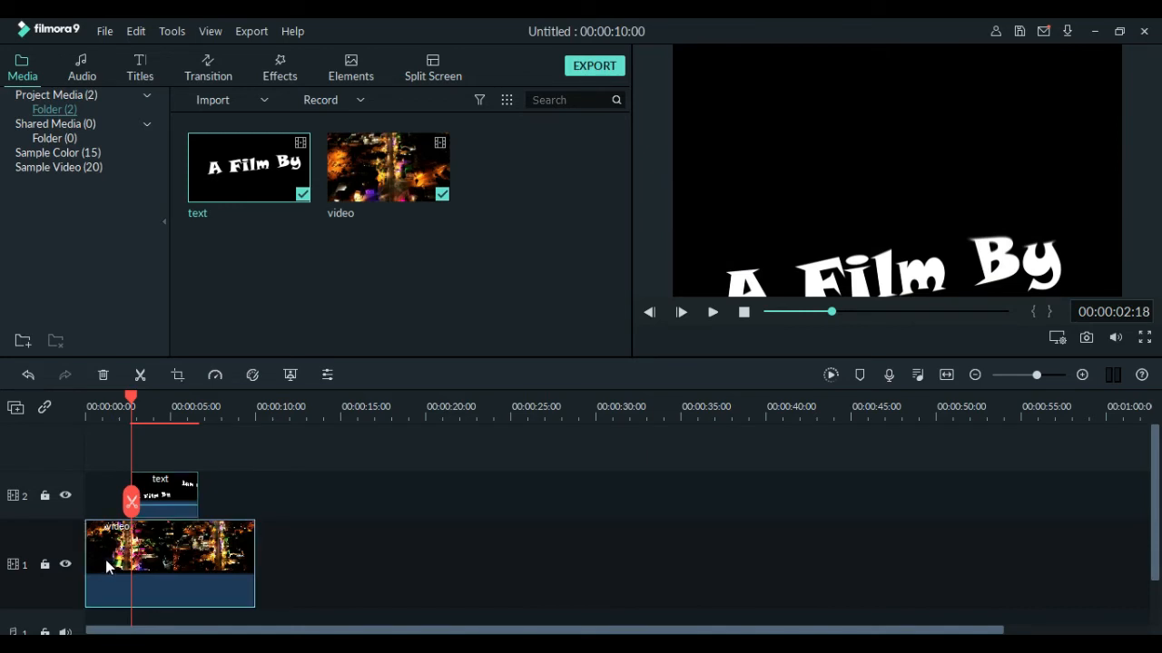
Step: Split the "video" clip at 00:00:02:18 and delete the part before the cut
left_click(140, 375)
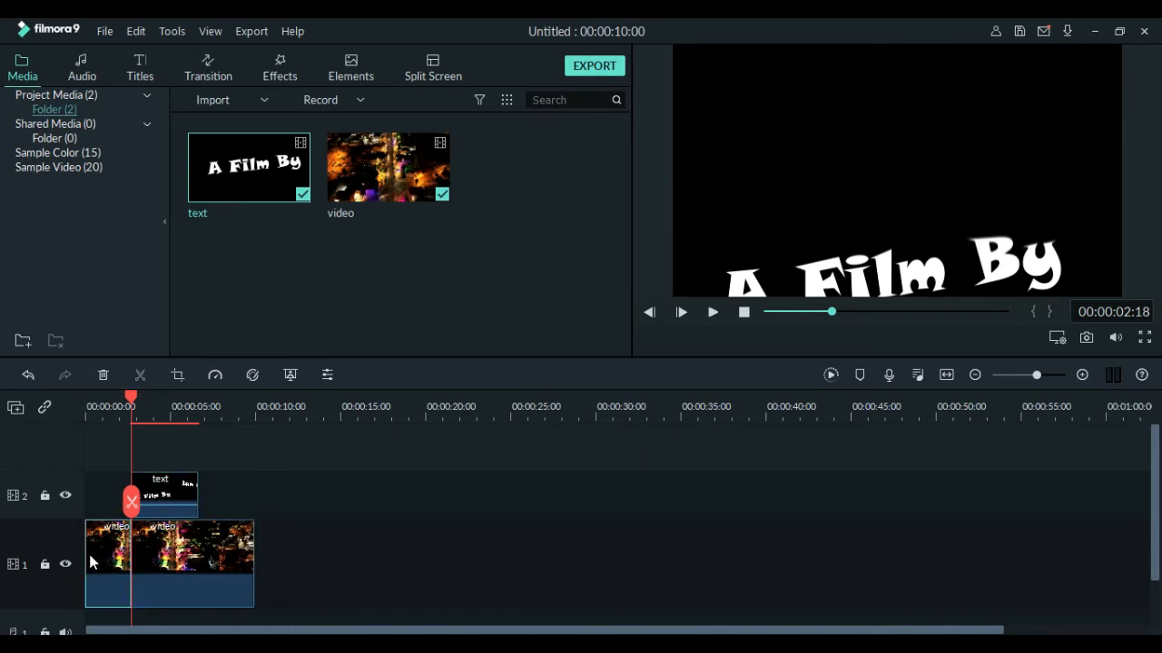
left_click(91, 563)
key("Delete")
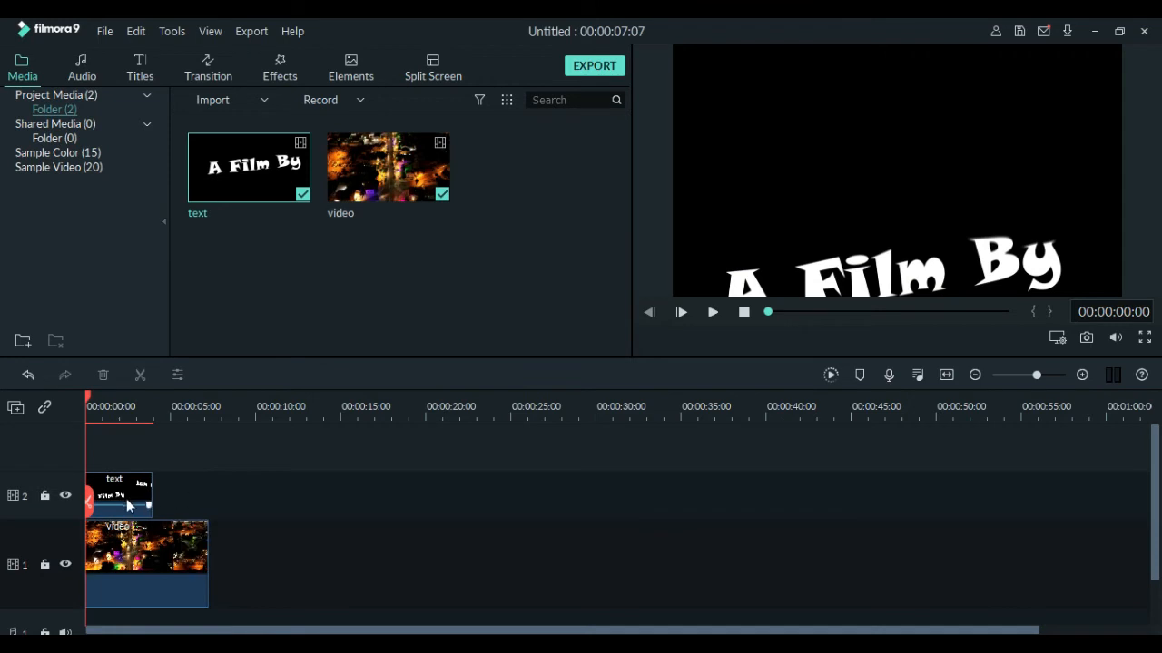
Step: Trim the end of the "video" clip to 00:00:05:04 and shift the "text" clip to start about half a second in
left_click(202, 558)
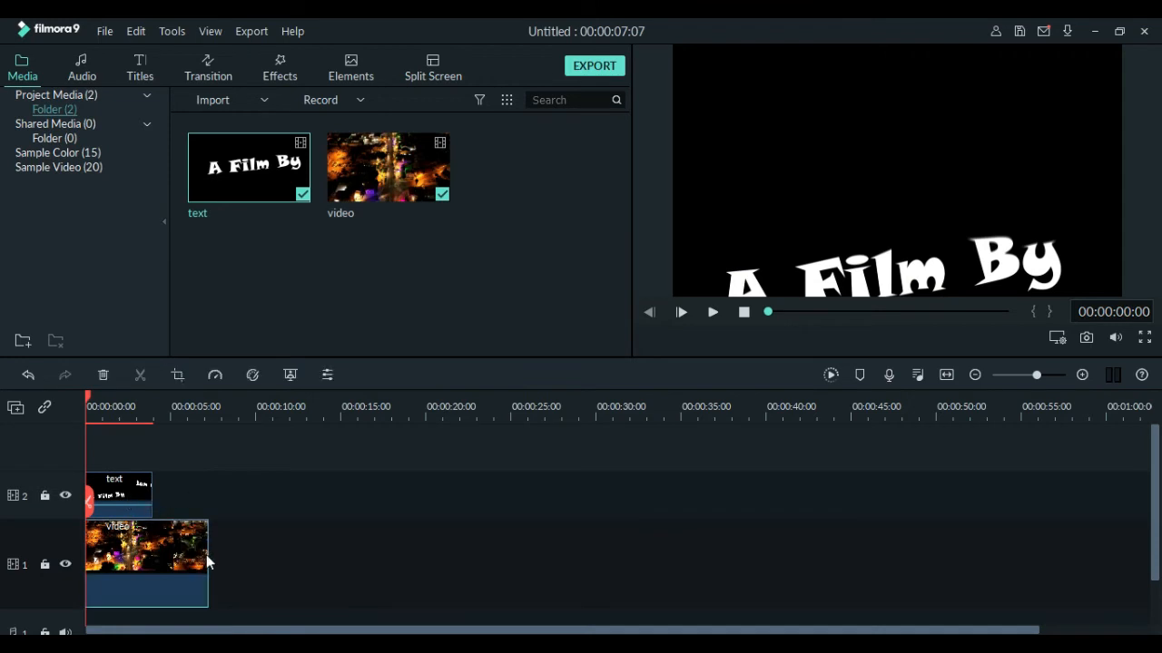
left_click_drag(207, 563, 162, 561)
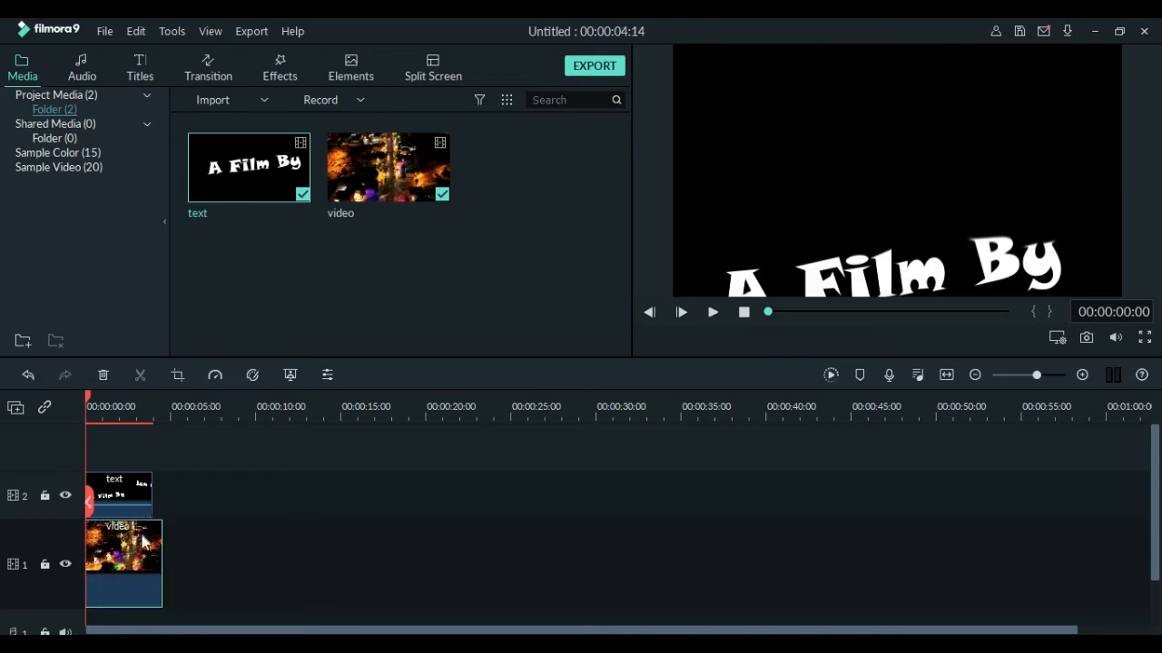
left_click_drag(193, 438, 143, 547)
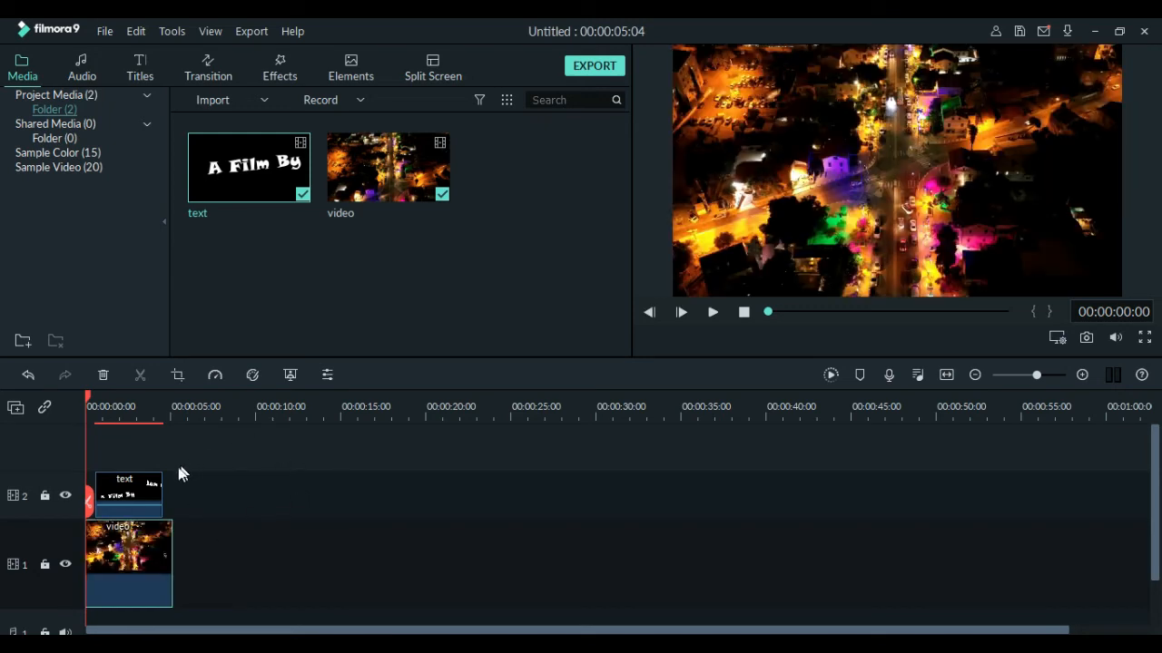
Step: Slow the "text" clip to a custom speed of 0.80 and extend the "video" clip's end to 00:00:06:04
left_click(142, 491)
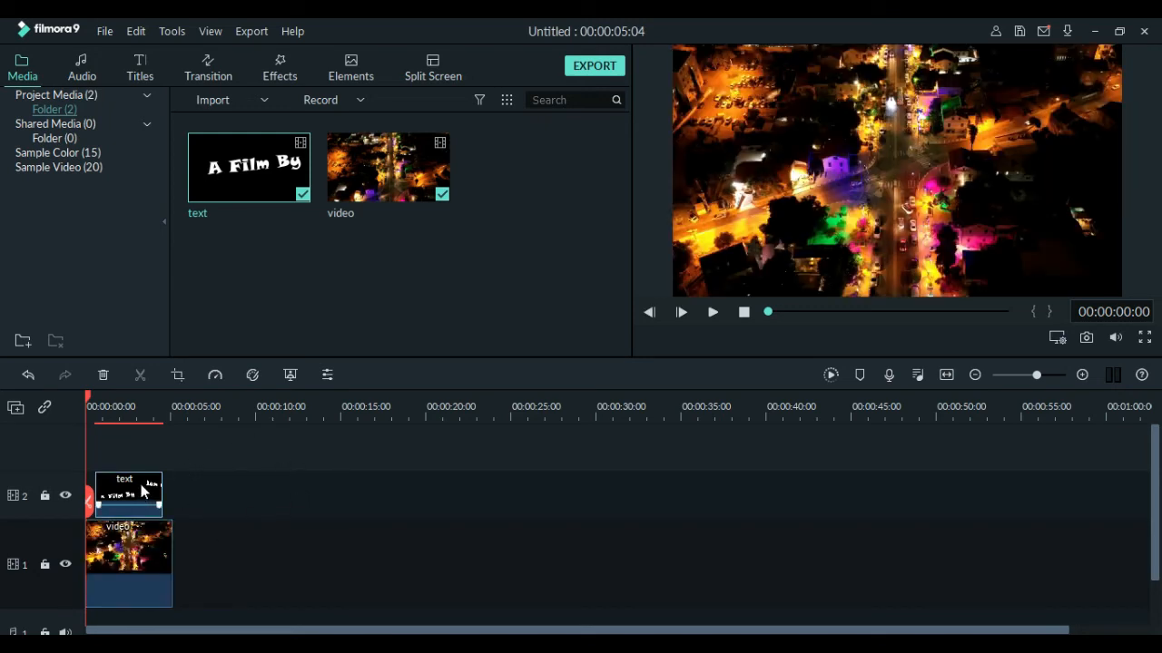
left_click(218, 374)
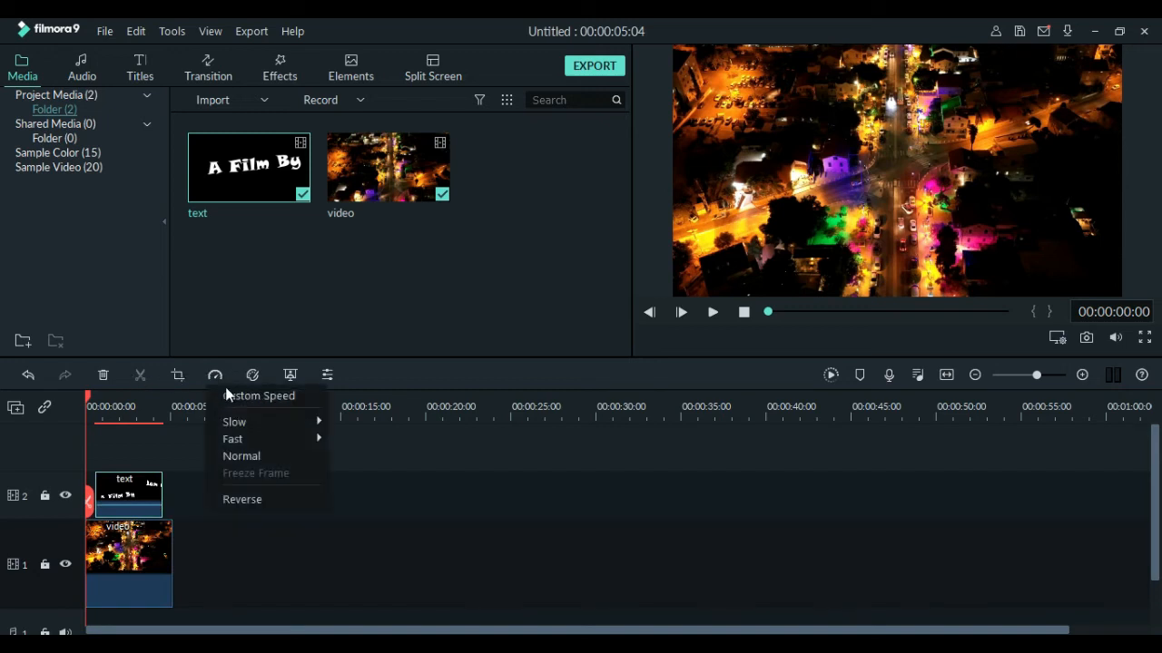
mouse_move(315, 429)
left_click(259, 395)
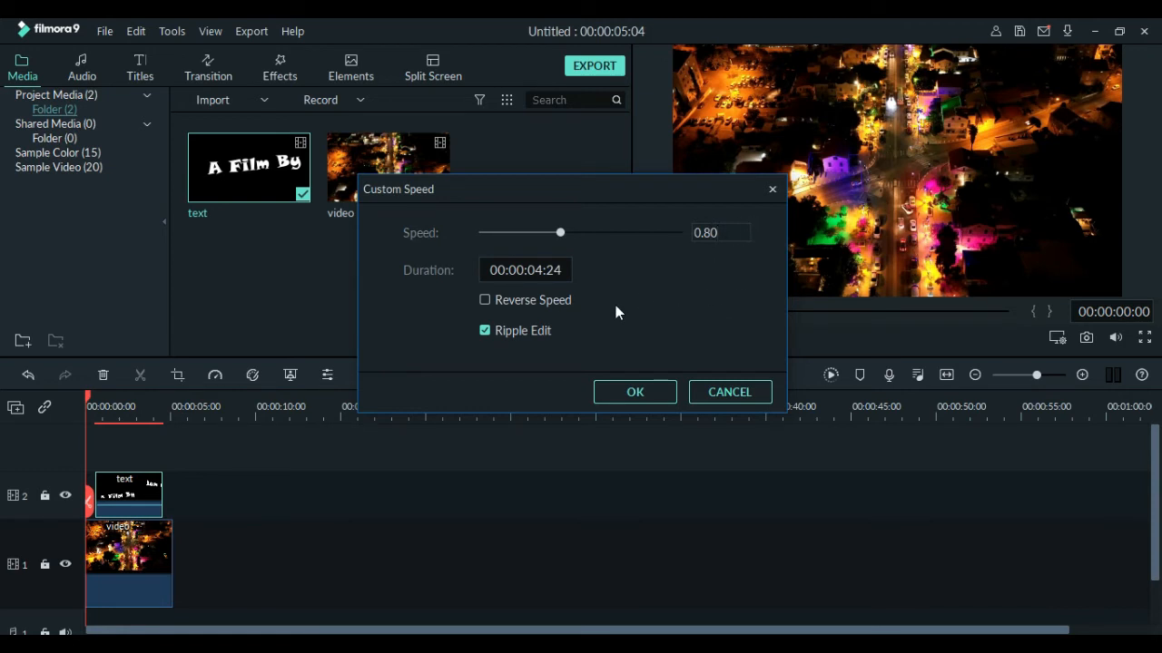
left_click(641, 395)
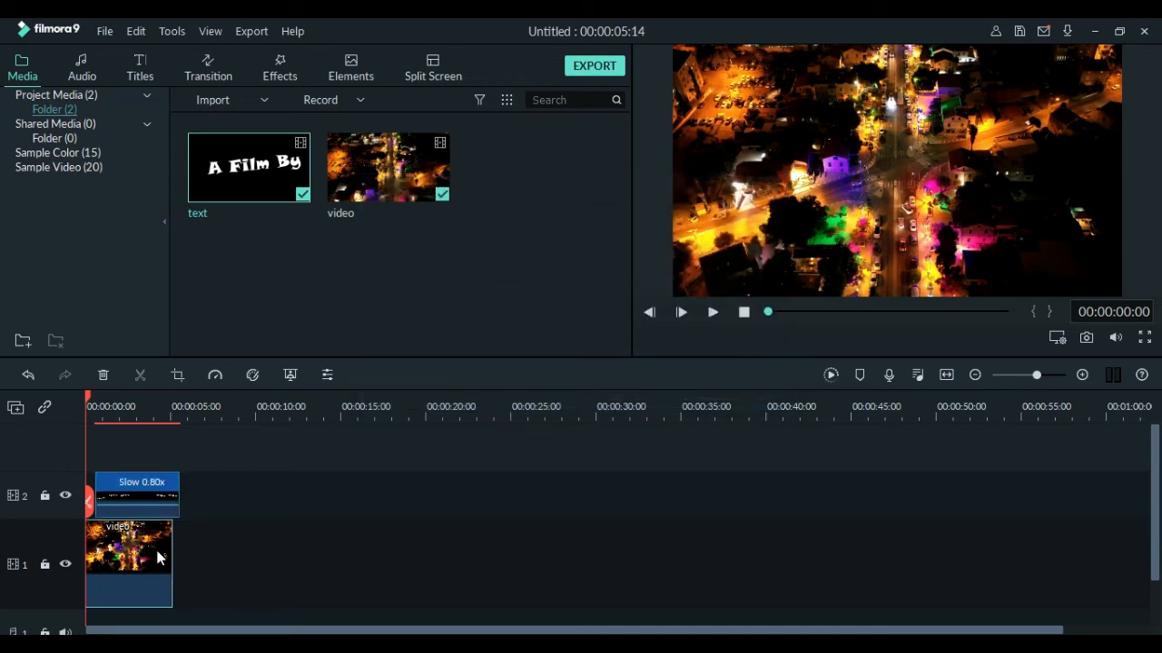
left_click_drag(171, 550, 189, 548)
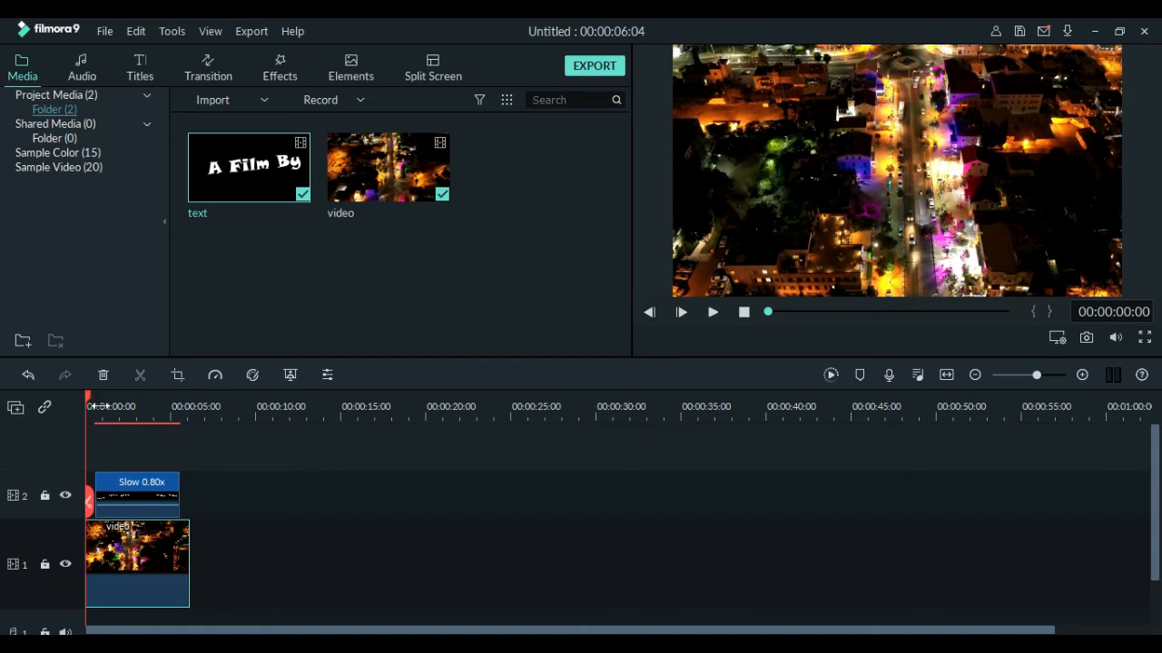
Step: Render the timeline preview and play it from the start to 00:00:01:24
left_click(830, 376)
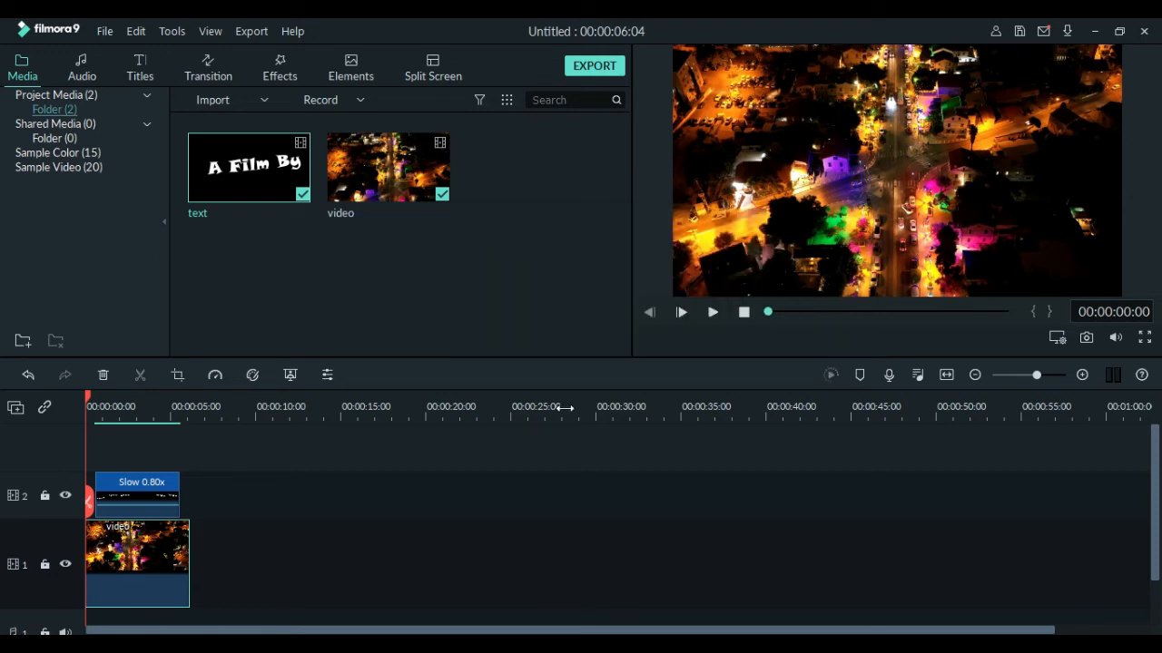
key("space")
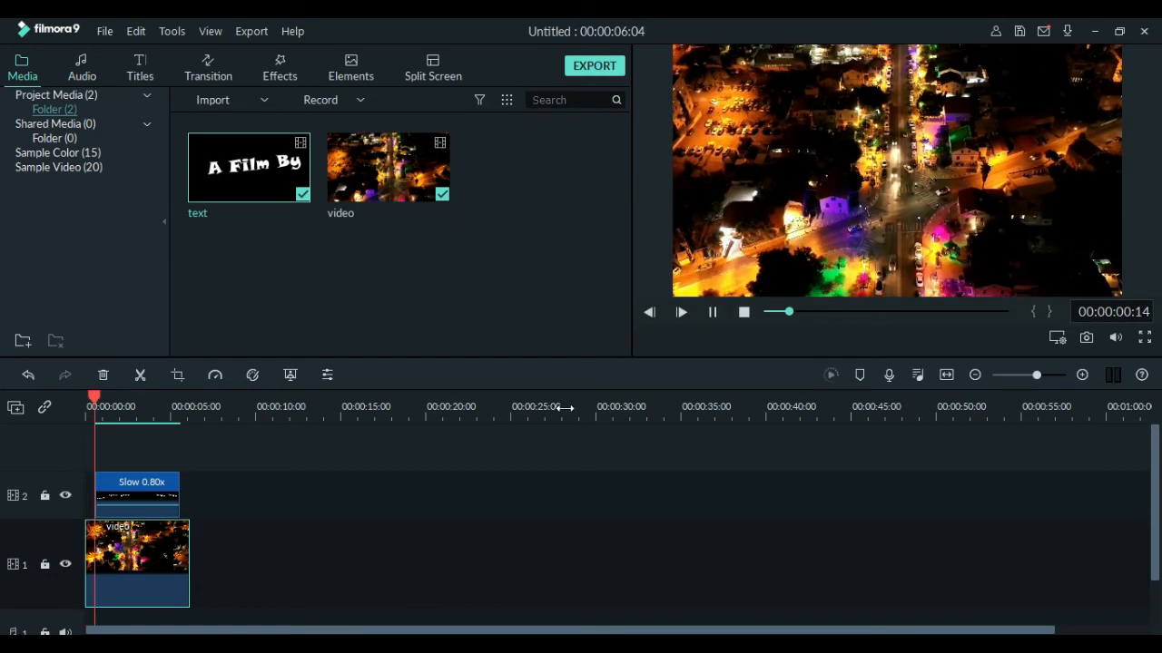
key("space")
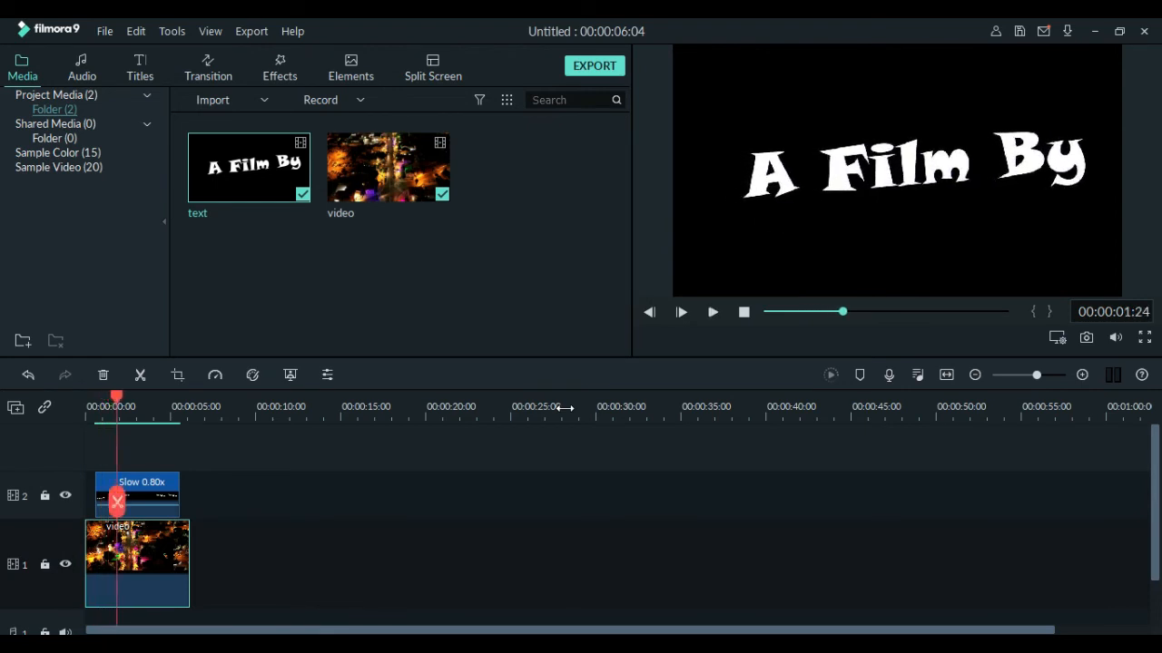
Step: Key out the "text" clip's black background with Chroma Key and play the composite from the start
double_click(159, 505)
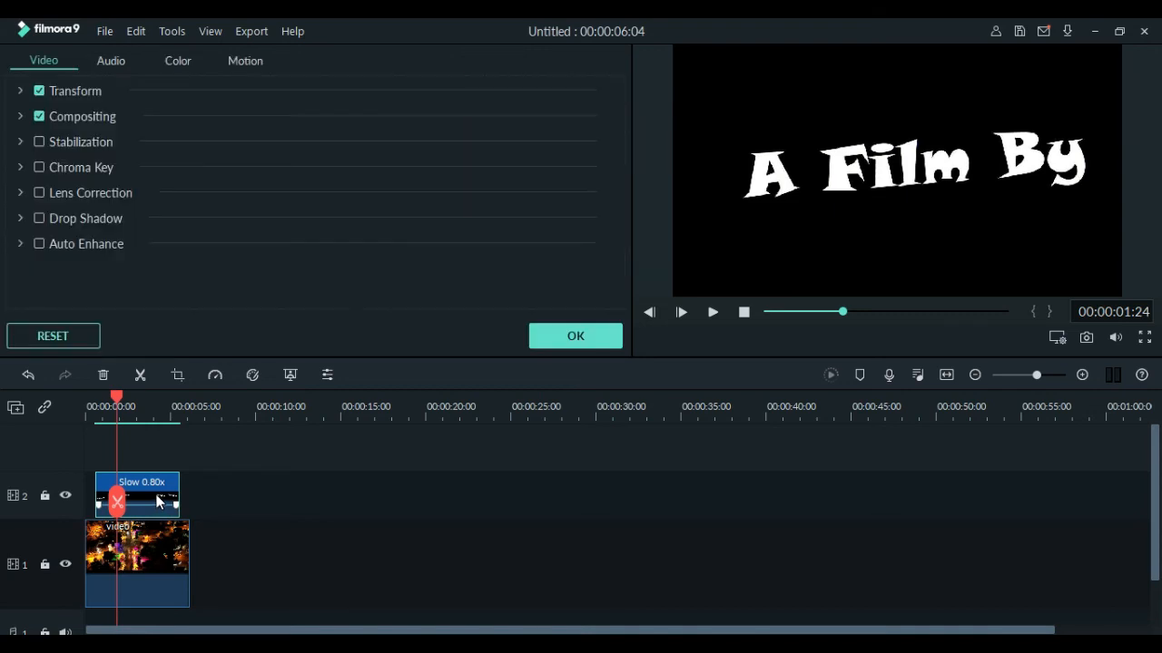
left_click(39, 168)
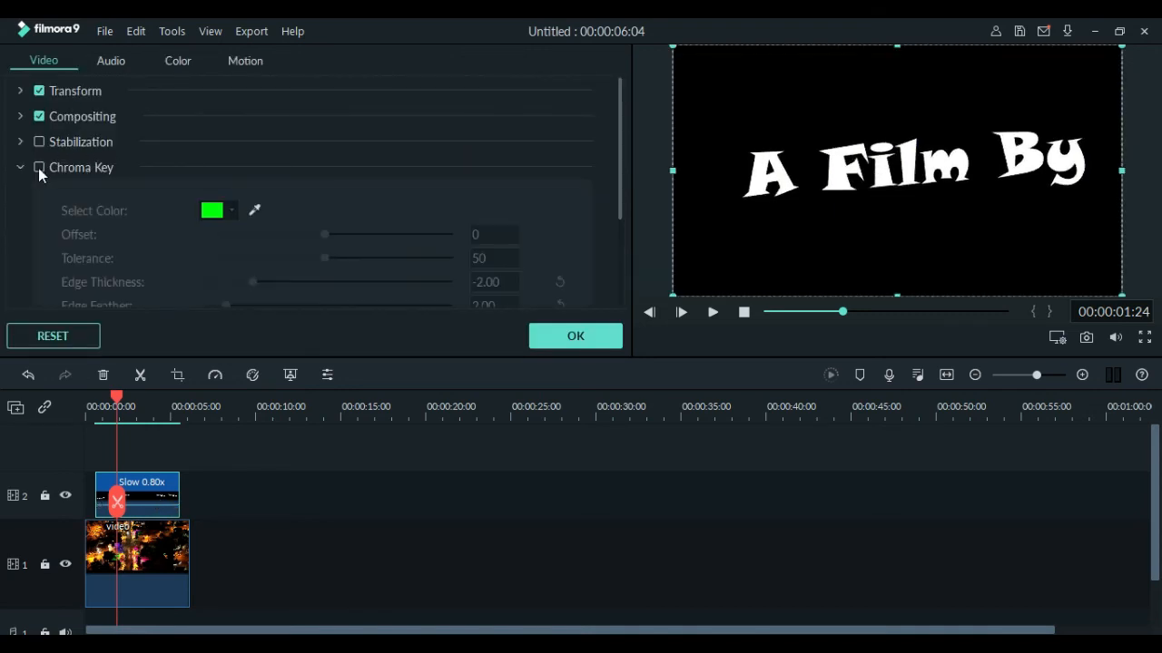
left_click(255, 211)
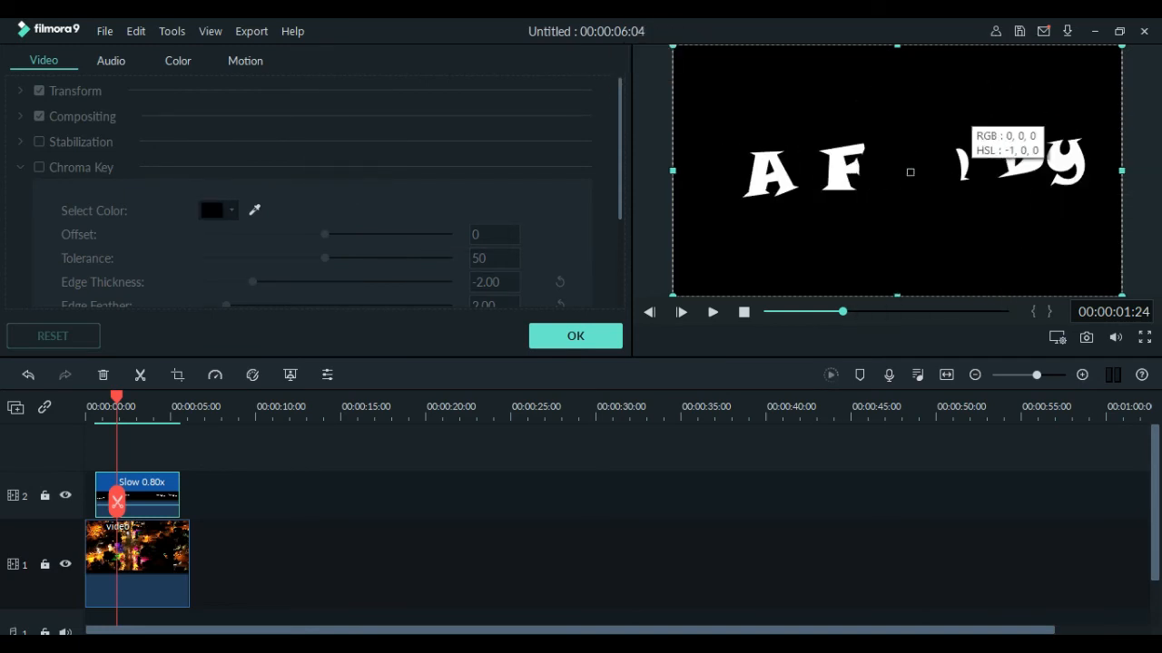
left_click(951, 118)
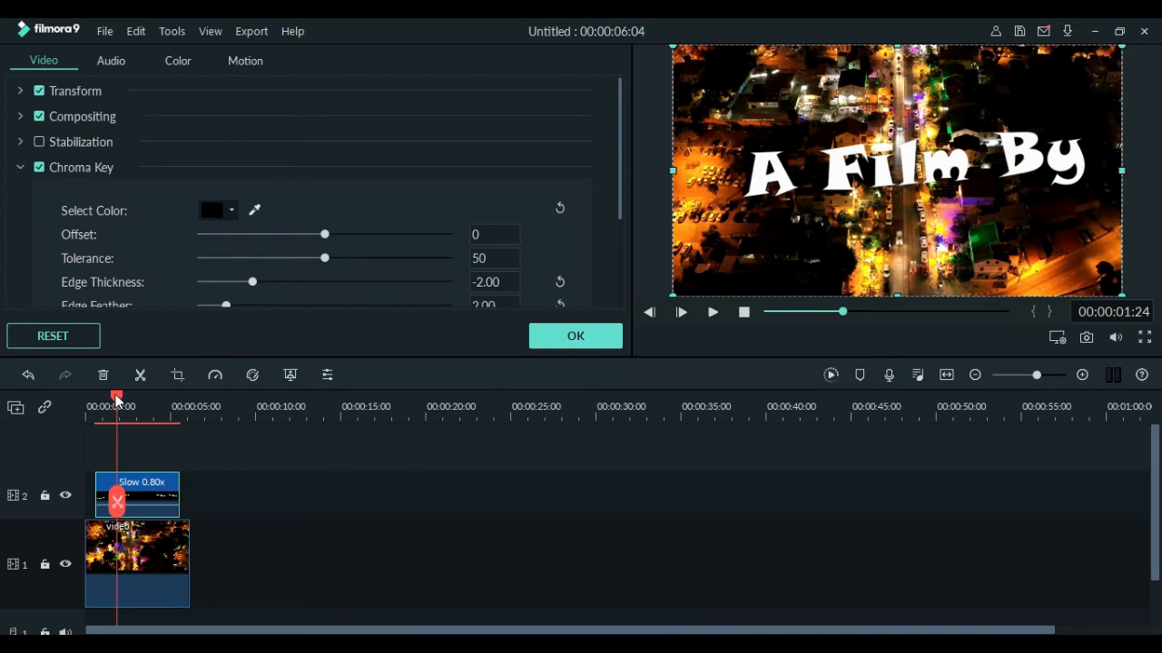
left_click_drag(117, 401, 62, 397)
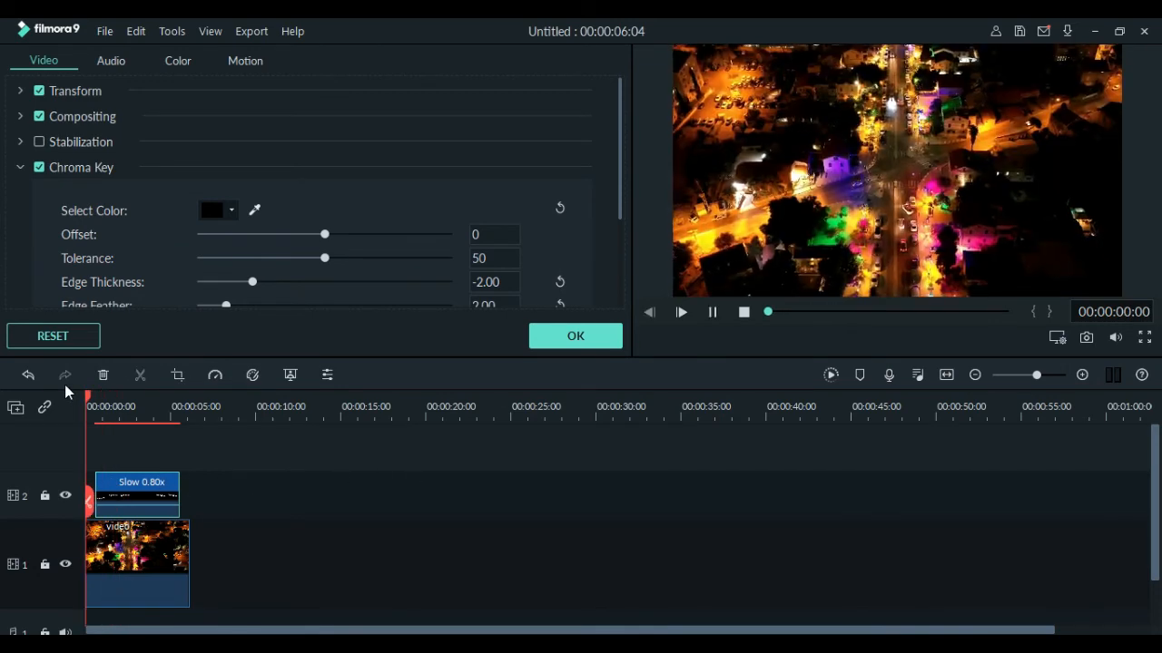
key("space")
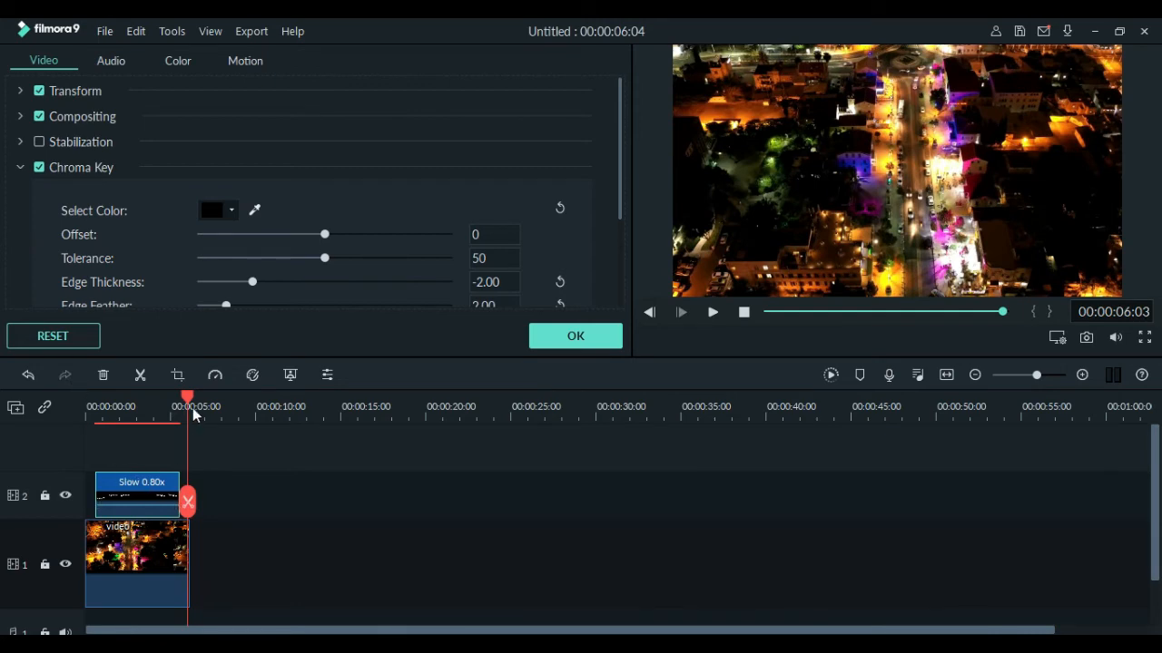
Step: Lock track 1, shrink the text overlay at 00:00:04:08 to about three quarters of the frame width, and return to the timeline's start
left_click_drag(187, 400, 159, 402)
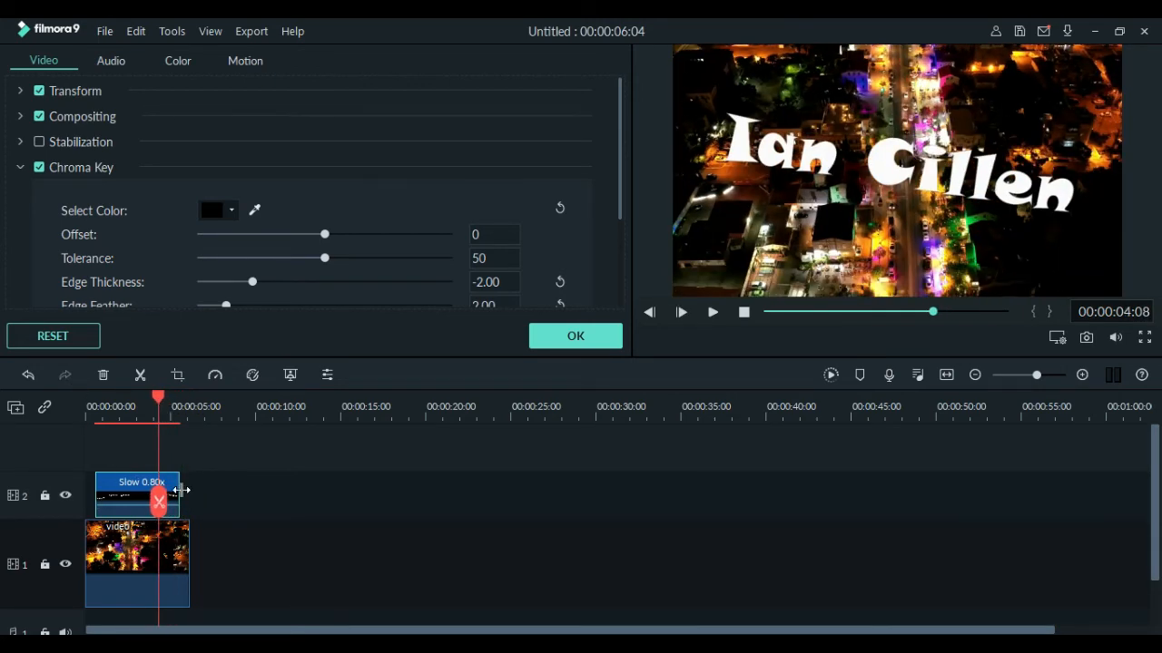
left_click(130, 502)
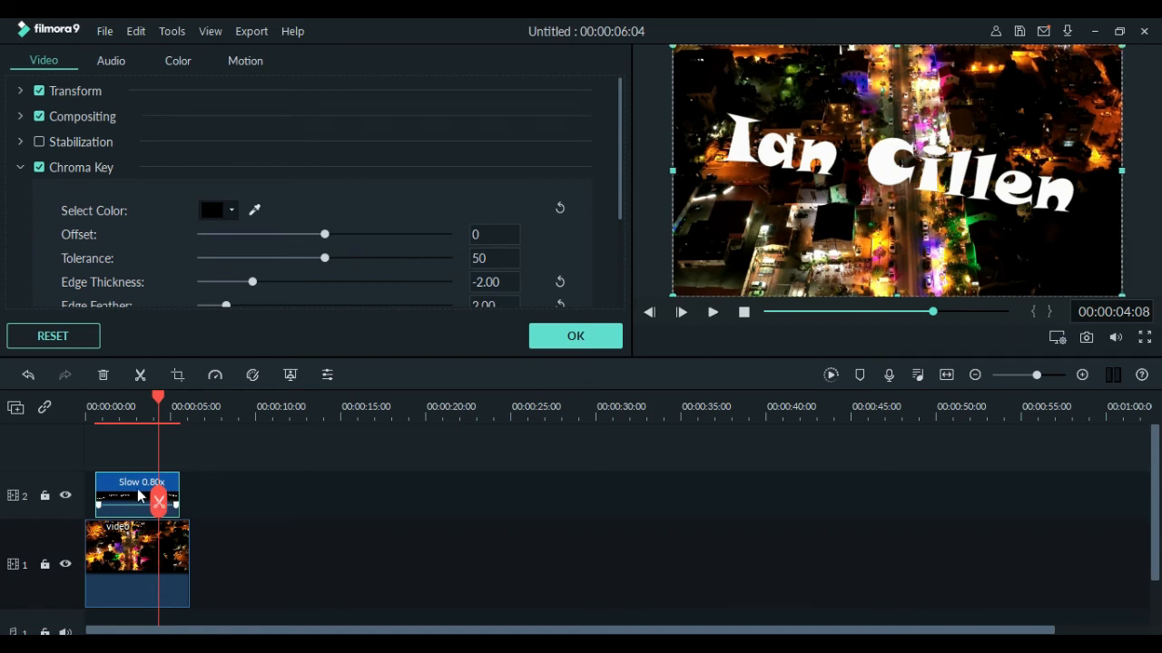
left_click(45, 565)
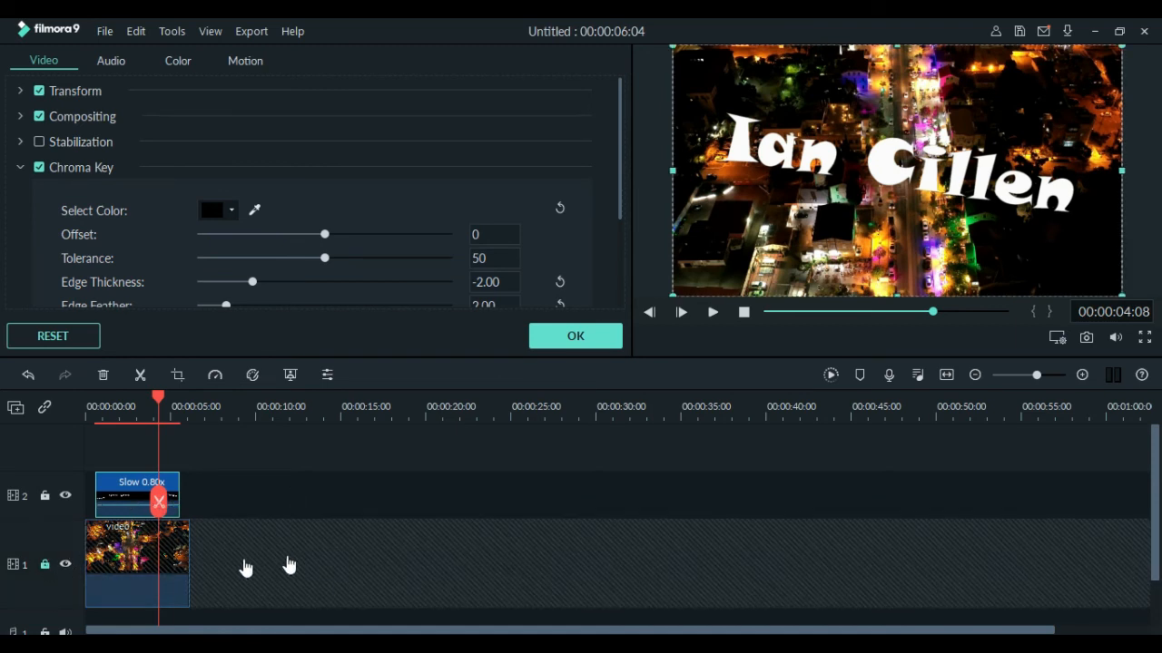
left_click_drag(675, 55, 744, 90)
left_click_drag(1085, 97, 1067, 113)
left_click_drag(916, 107, 916, 92)
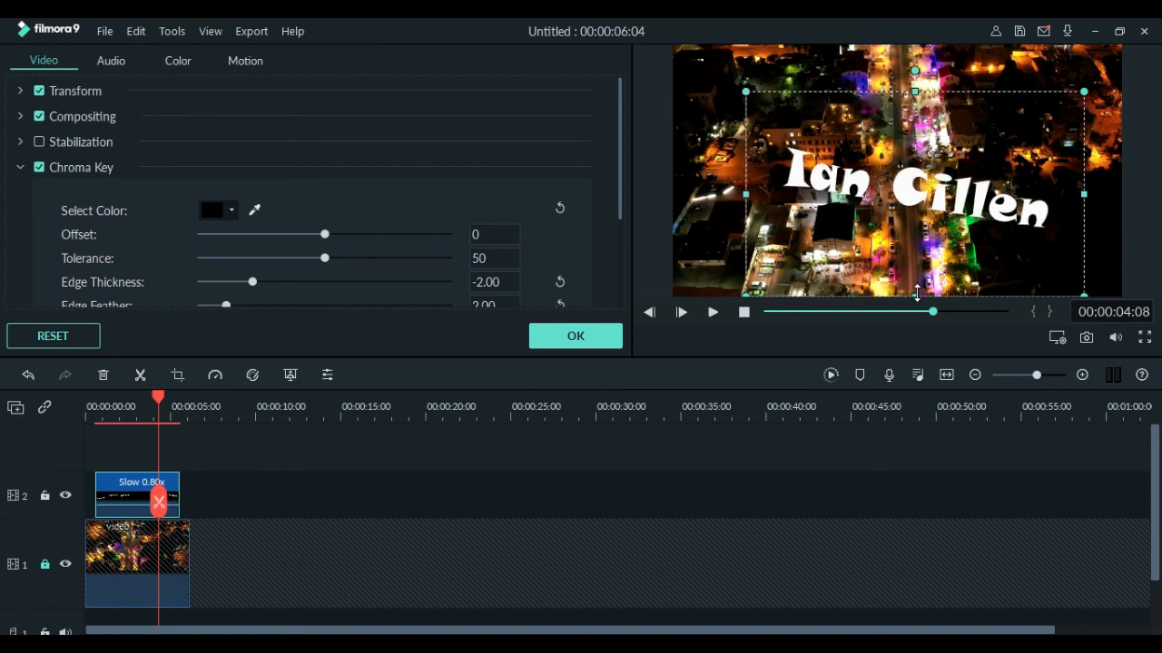
left_click_drag(917, 293, 922, 309)
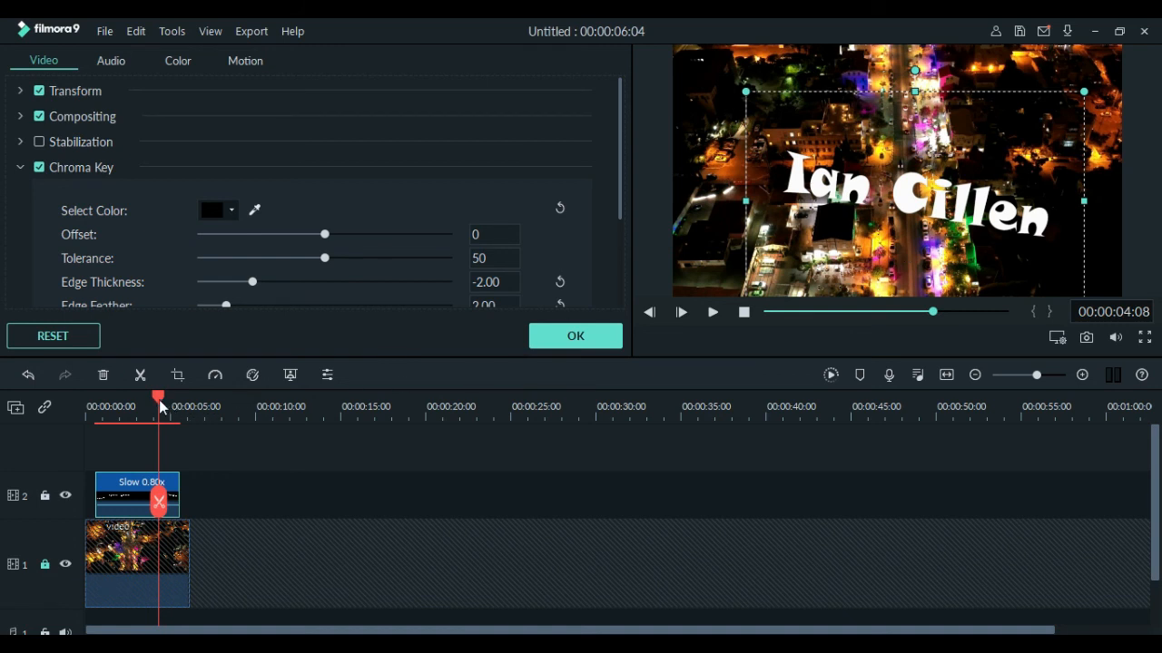
left_click_drag(158, 399, 58, 406)
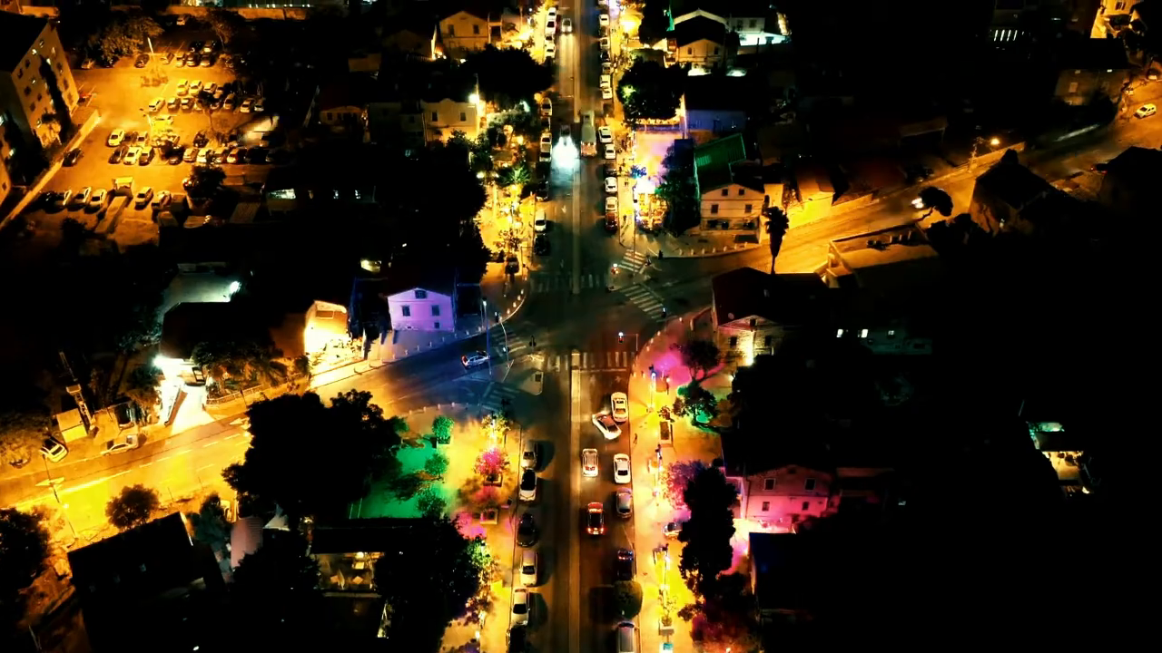